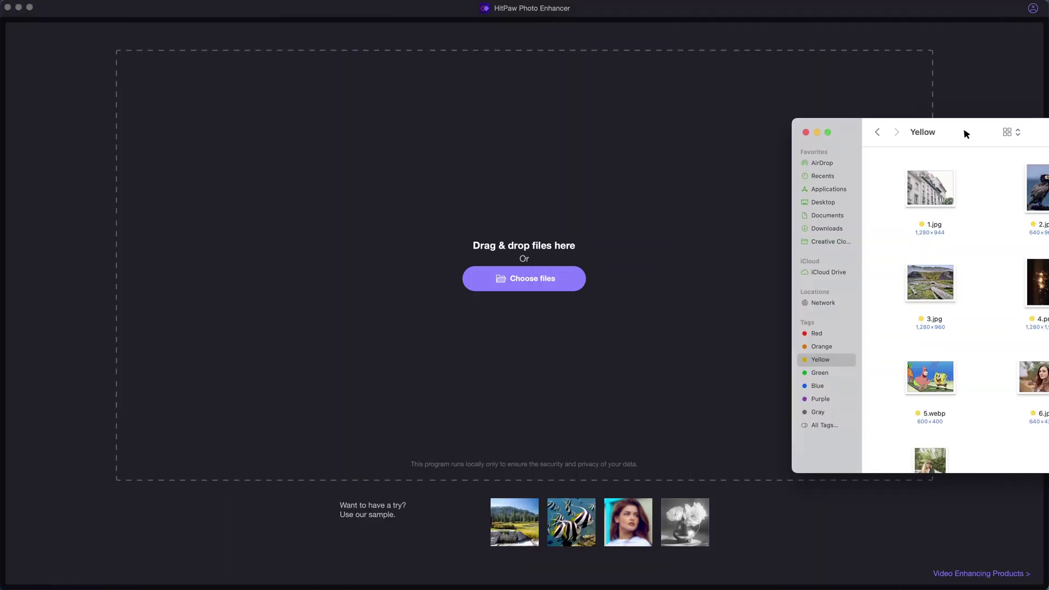
# Drag all seven photos from the Yellow folder into the import area, then minimize Finder
pyautogui.moveTo(965, 133); pyautogui.dragTo(785, 103)
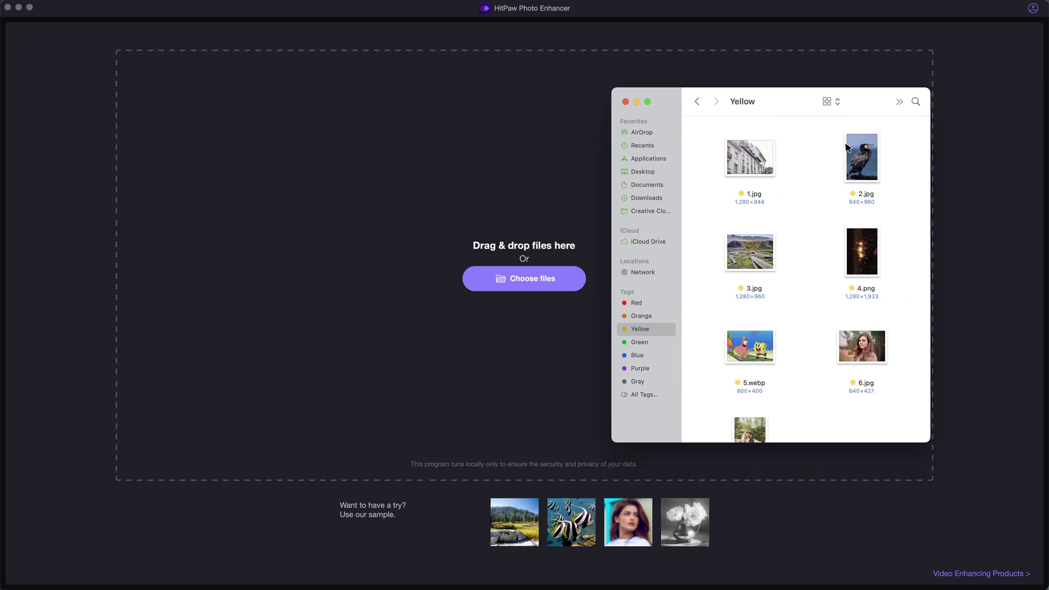
pyautogui.scroll(-3, 817, 328)
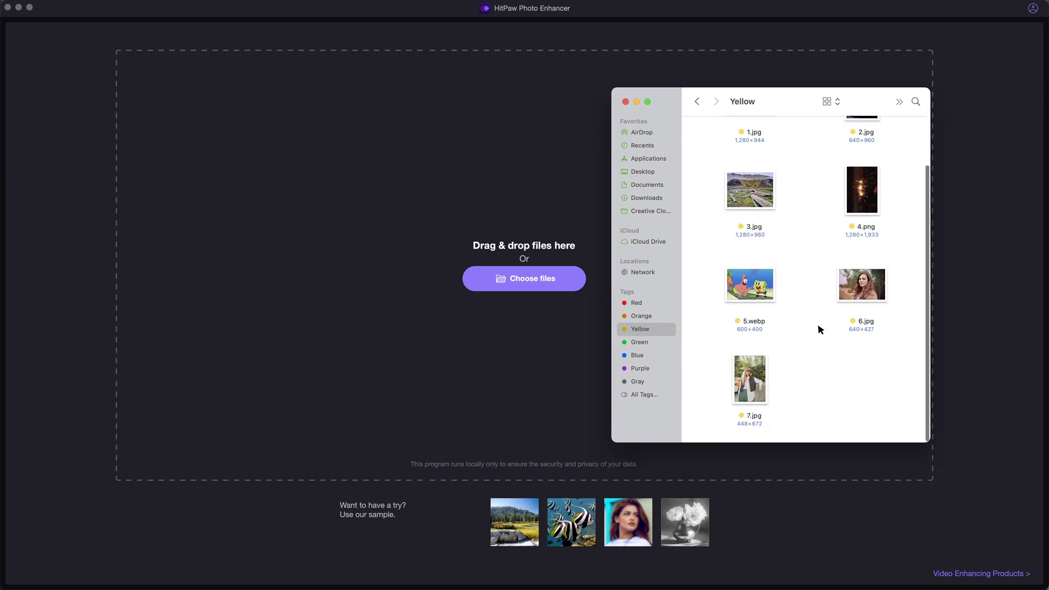
pyautogui.scroll(3, 817, 329)
pyautogui.moveTo(896, 425)
pyautogui.mouseDown()
pyautogui.moveTo(807, 375)
pyautogui.moveTo(761, 163)
pyautogui.moveTo(389, 213)
pyautogui.moveTo(374, 192)
pyautogui.mouseUp()
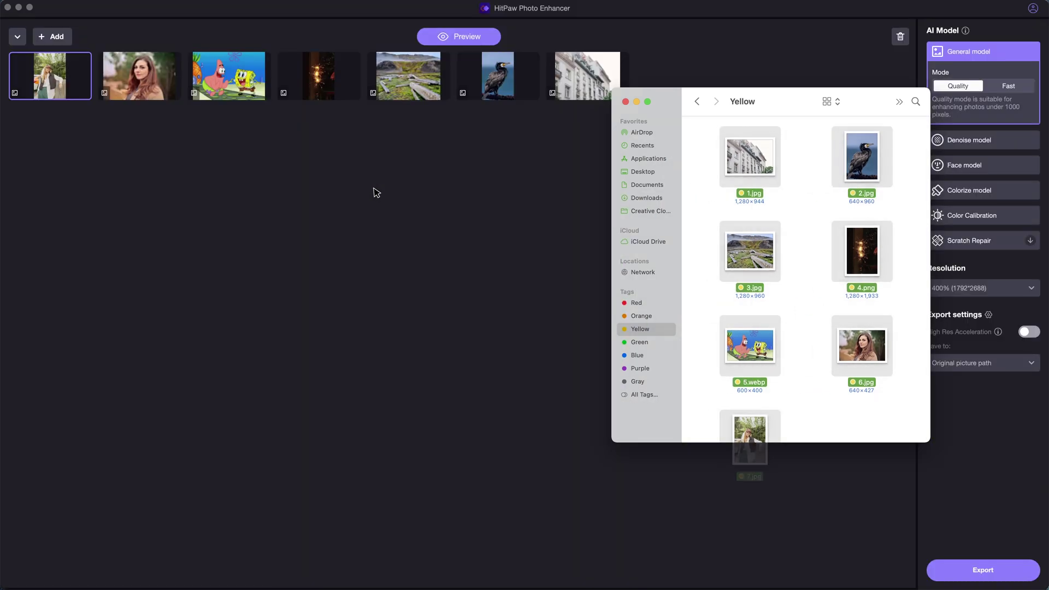
pyautogui.click(636, 101)
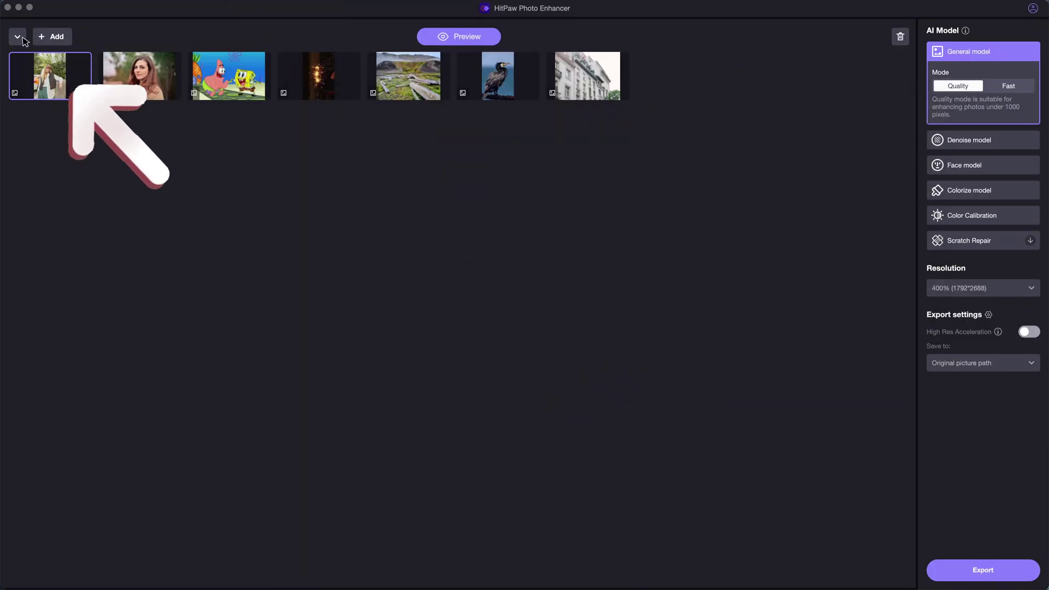
# Show the woman-in-cap photo (7.jpg) large, zoomed in and panned across her face
pyautogui.click(22, 39)
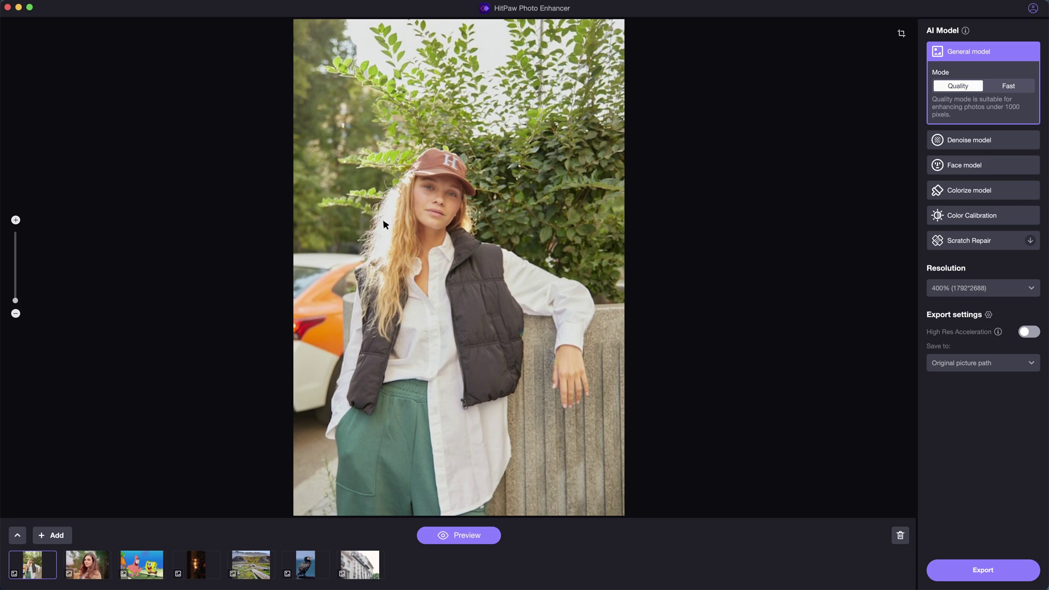
pyautogui.scroll(10, 426, 207)
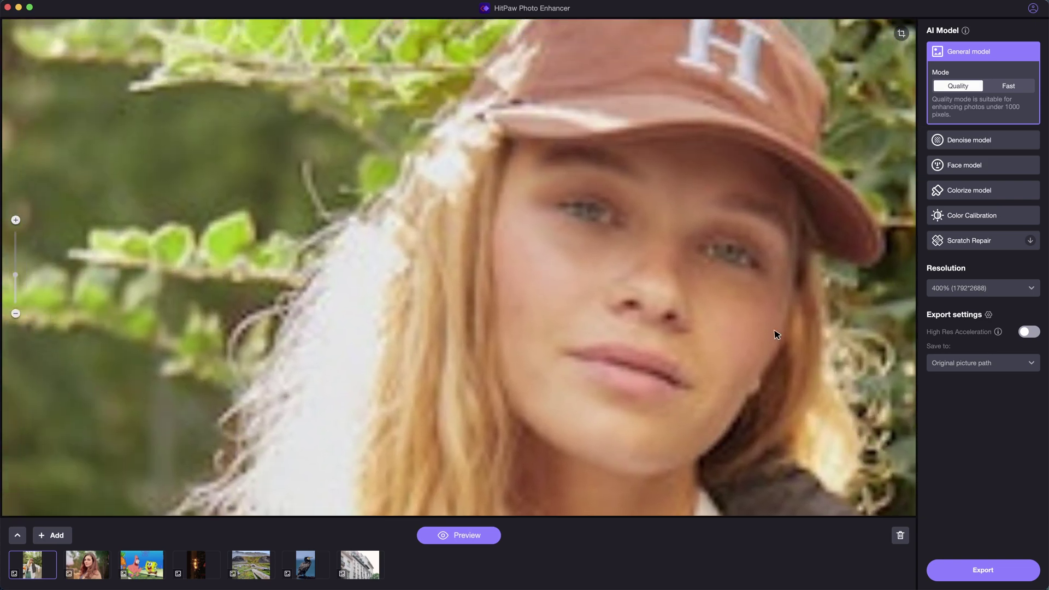
pyautogui.moveTo(776, 335); pyautogui.dragTo(638, 338)
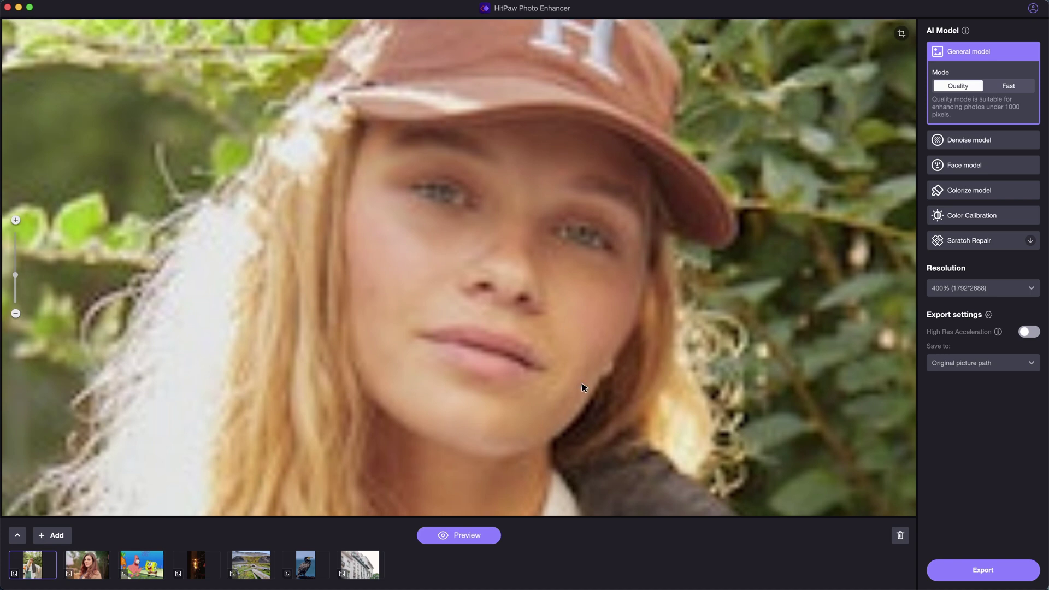
pyautogui.moveTo(16, 573)
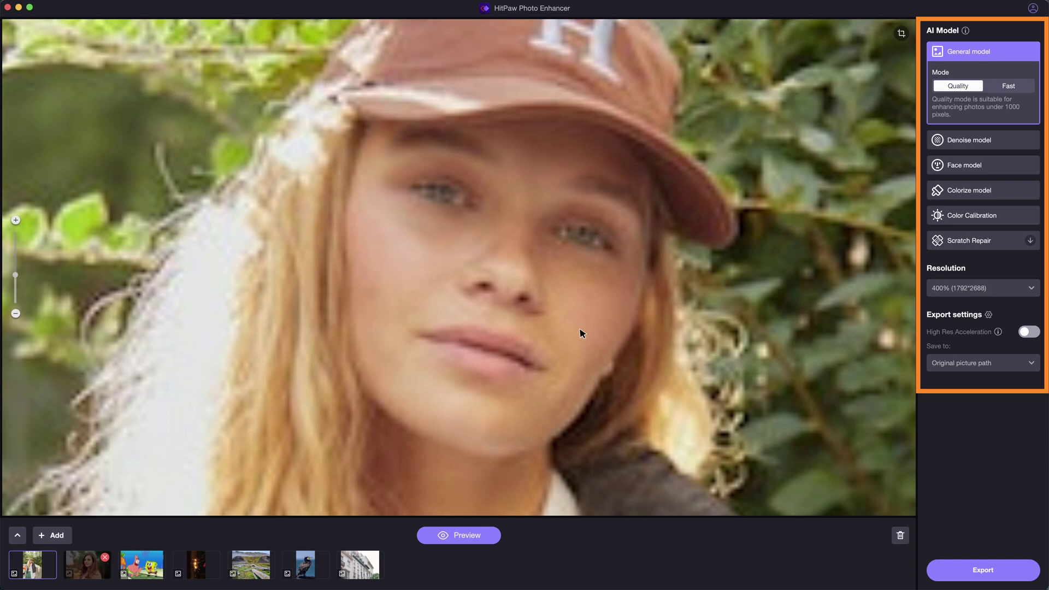
# Try 1:1 and 9:16 crops, settle on 4:3, and flip the photo horizontally
pyautogui.click(900, 33)
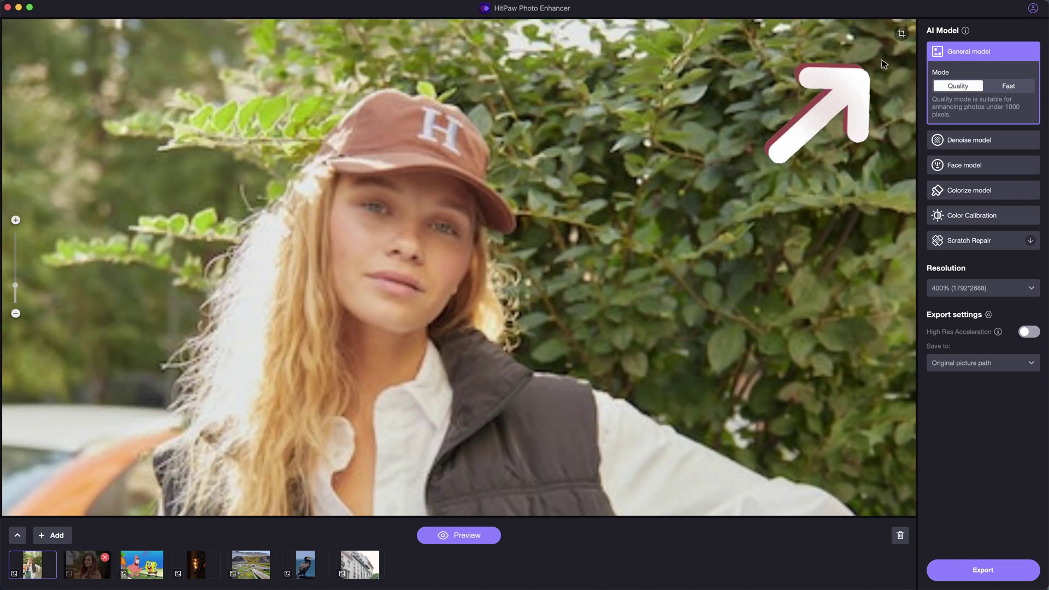
pyautogui.click(901, 33)
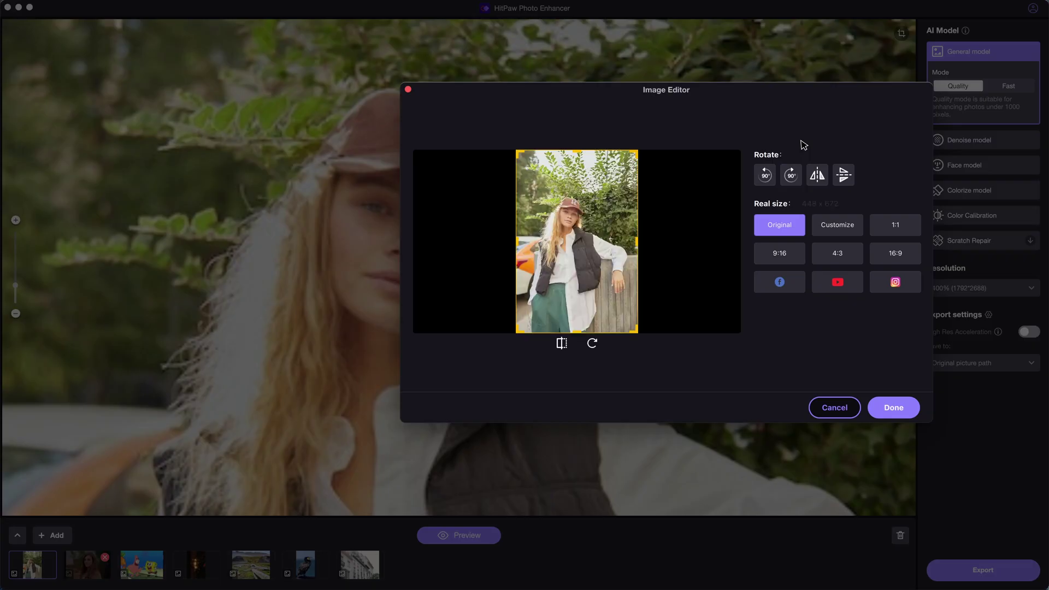
pyautogui.moveTo(576, 335)
pyautogui.mouseDown()
pyautogui.moveTo(582, 232)
pyautogui.moveTo(581, 353)
pyautogui.mouseUp()
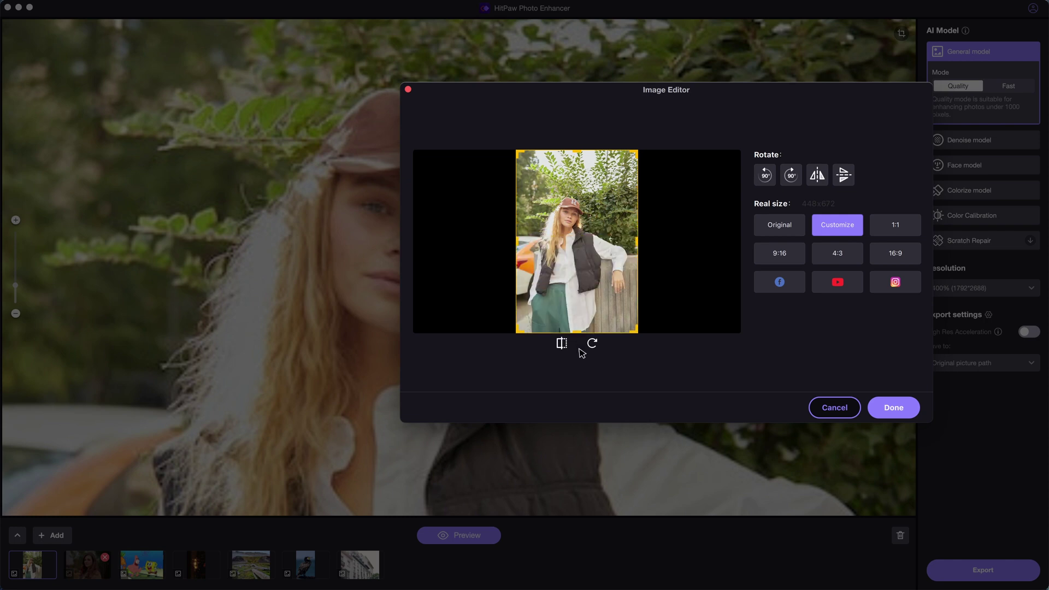
pyautogui.click(896, 224)
pyautogui.click(793, 261)
pyautogui.click(835, 256)
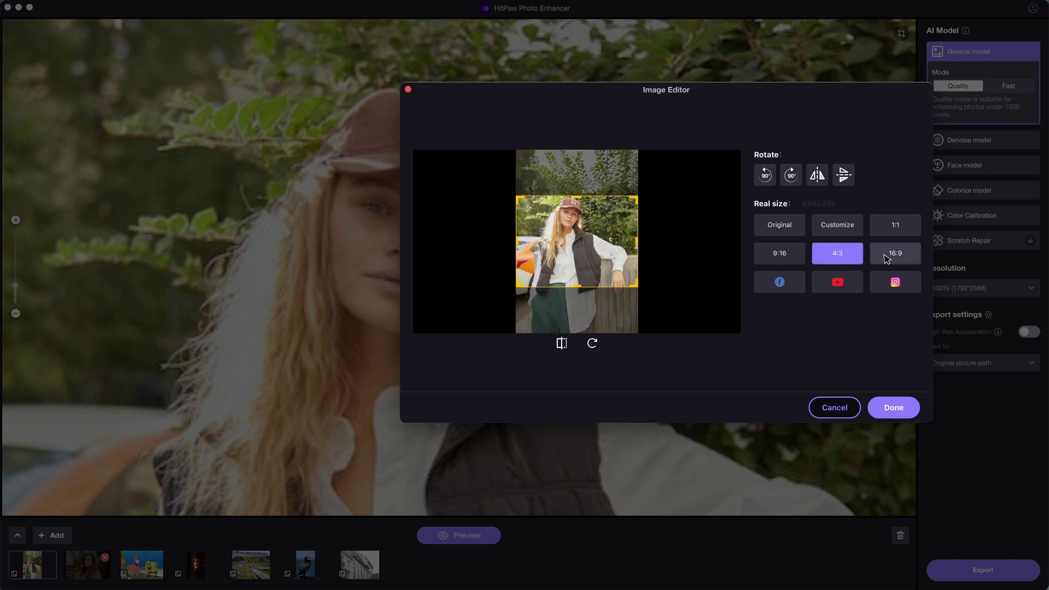
pyautogui.click(818, 174)
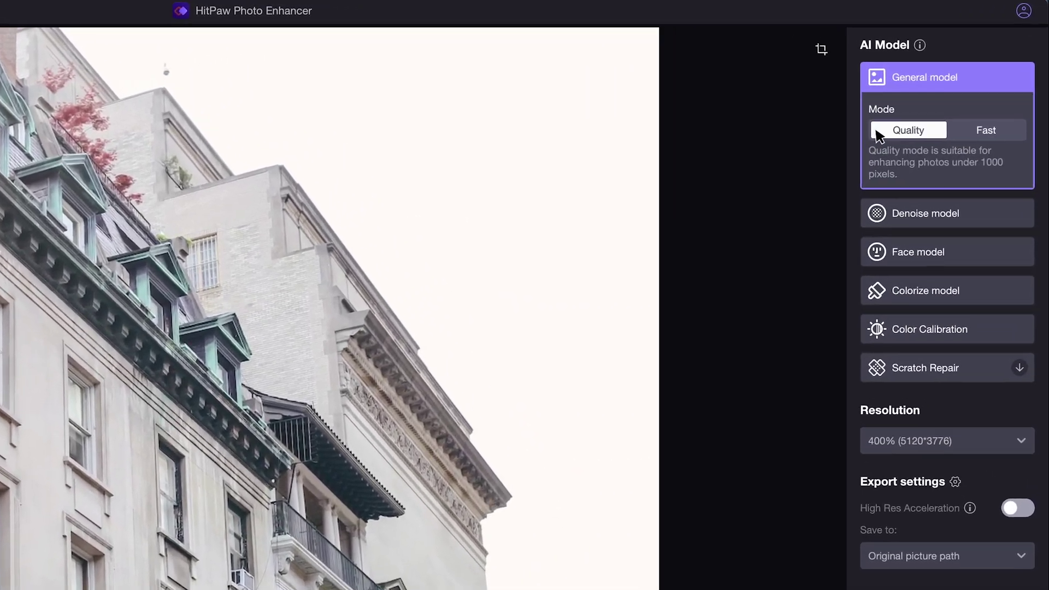
# Switch the building photo's General model from Quality to Fast mode
pyautogui.moveTo(923, 81)
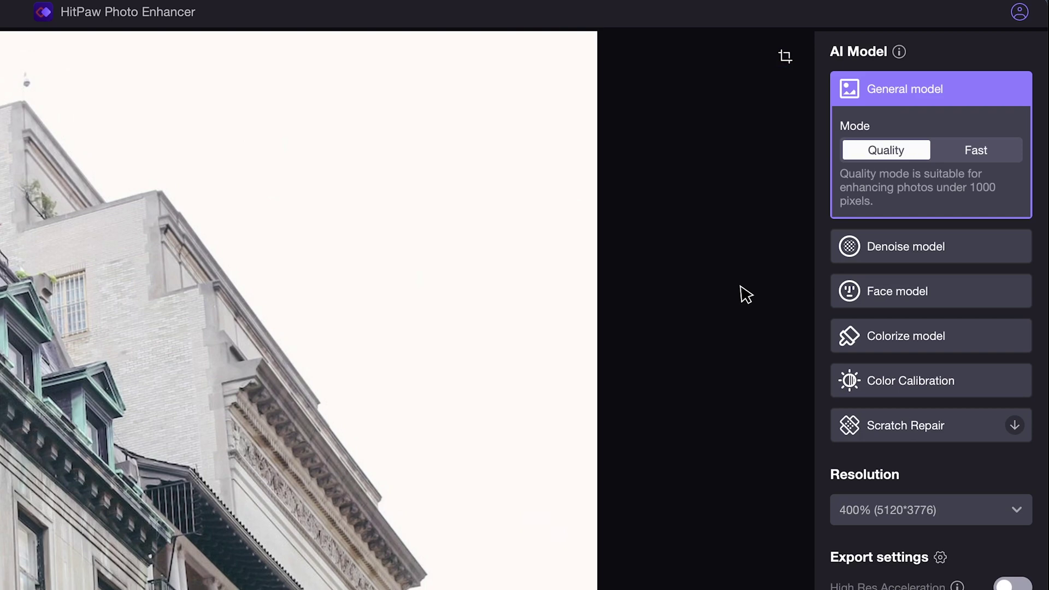
pyautogui.click(976, 151)
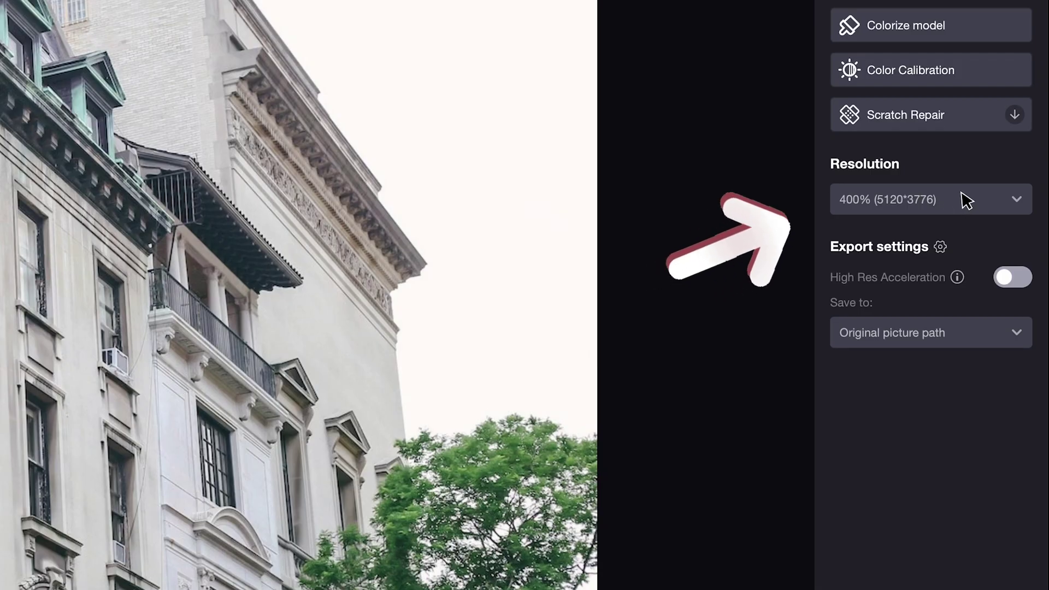
# Try a custom width of 10000, then settle on the 800% (10240*7552) resolution preset
pyautogui.click(966, 497)
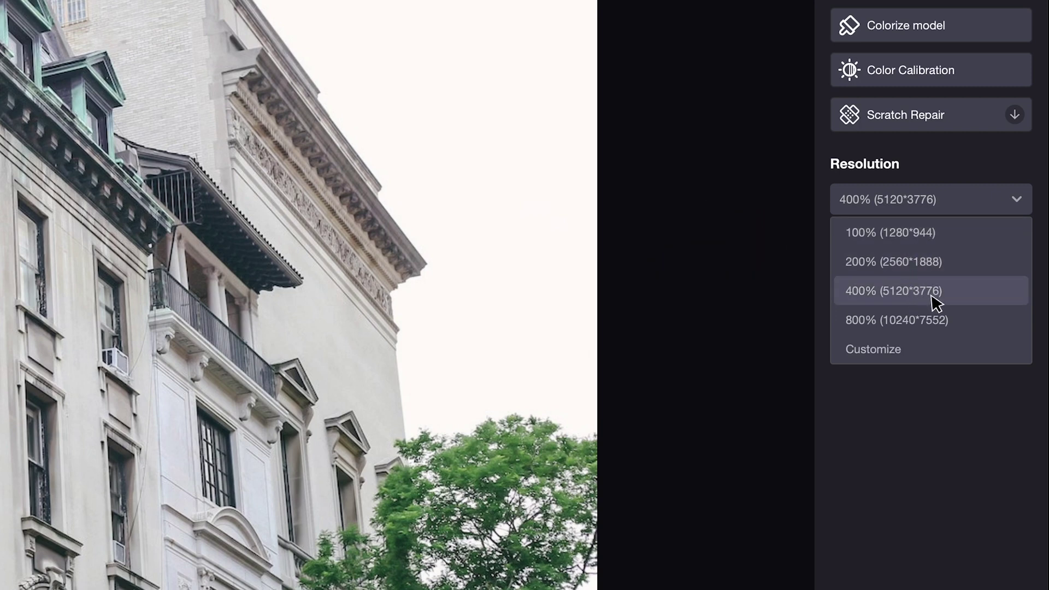
pyautogui.click(976, 326)
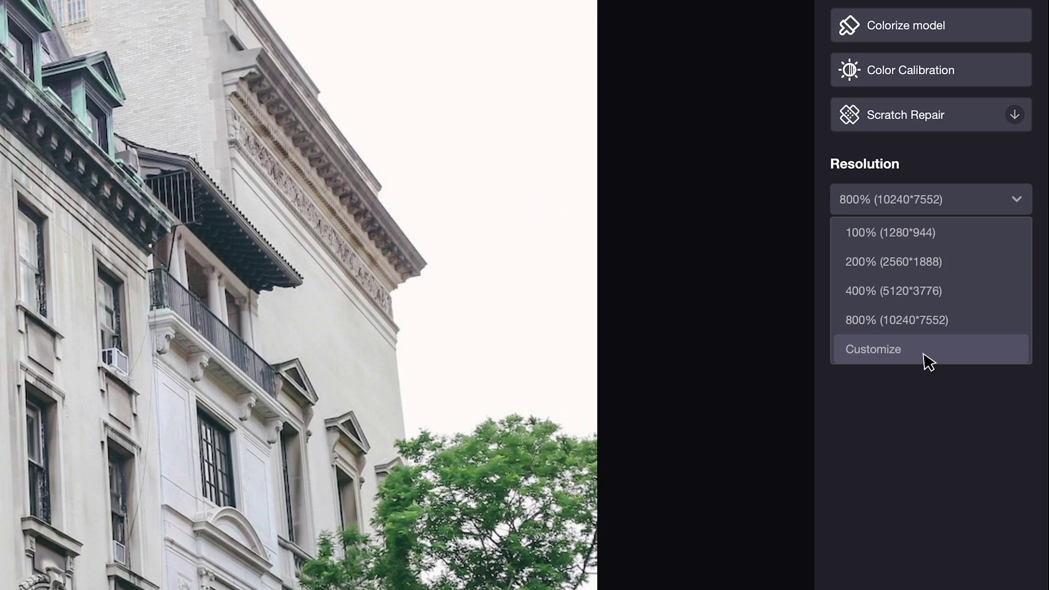
pyautogui.click(930, 363)
pyautogui.doubleClick(901, 246)
pyautogui.write('1000')
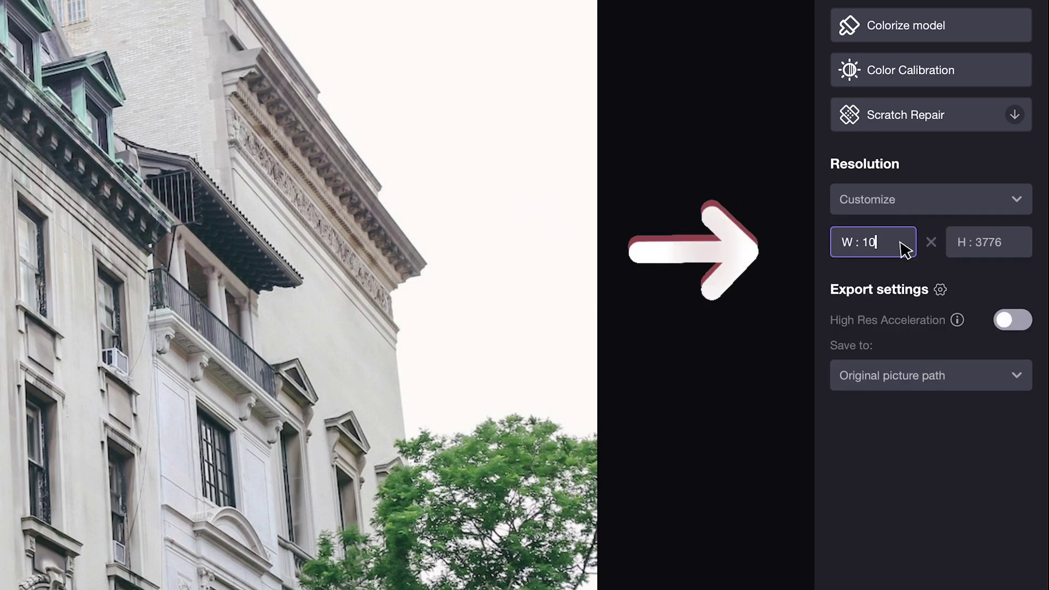
pyautogui.write('0')
pyautogui.press('Return')
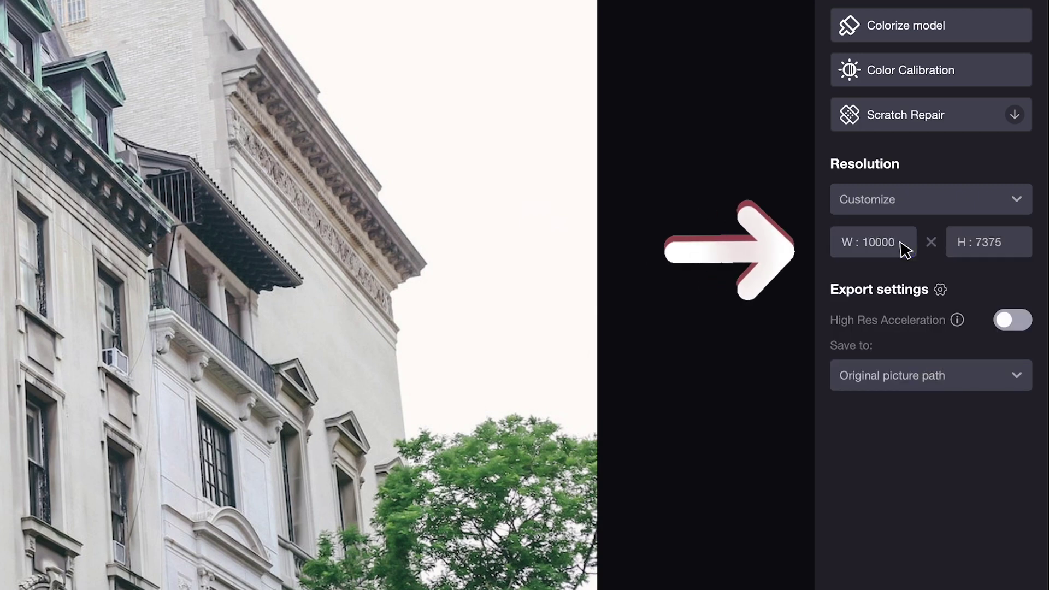
pyautogui.click(1015, 202)
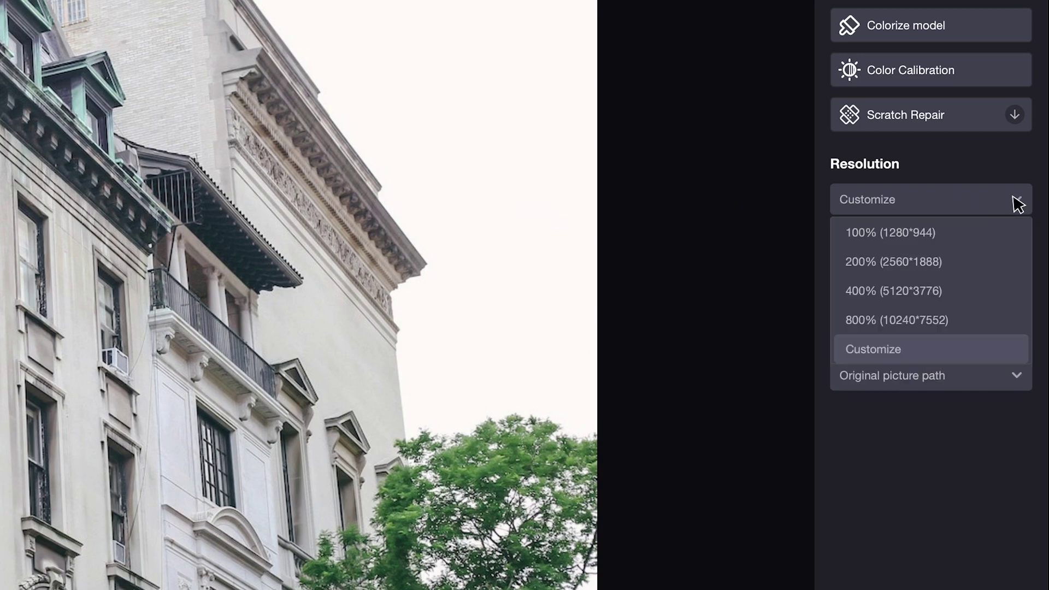
pyautogui.click(943, 326)
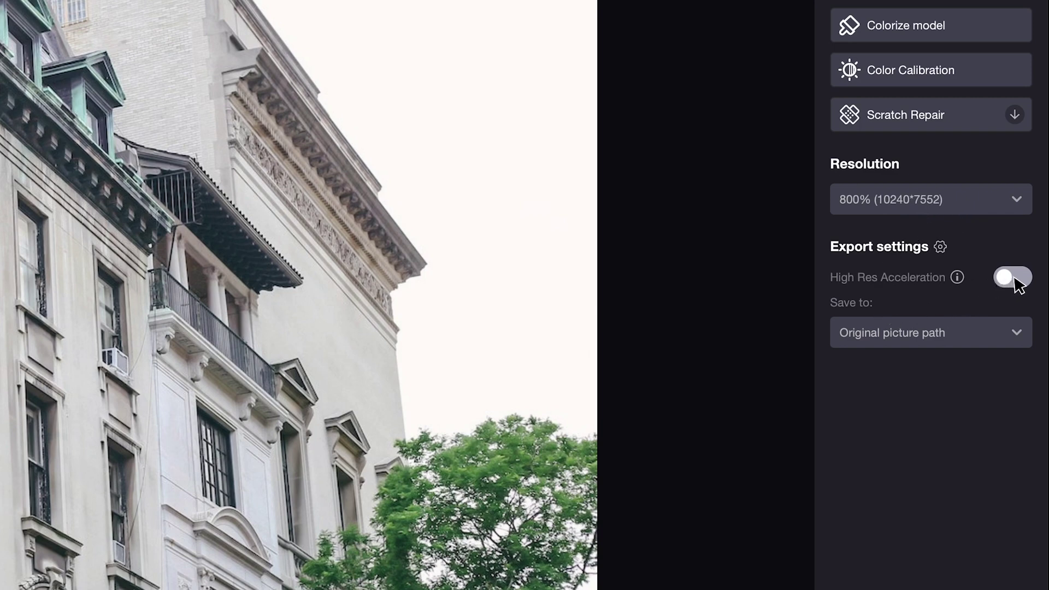
pyautogui.moveTo(958, 281)
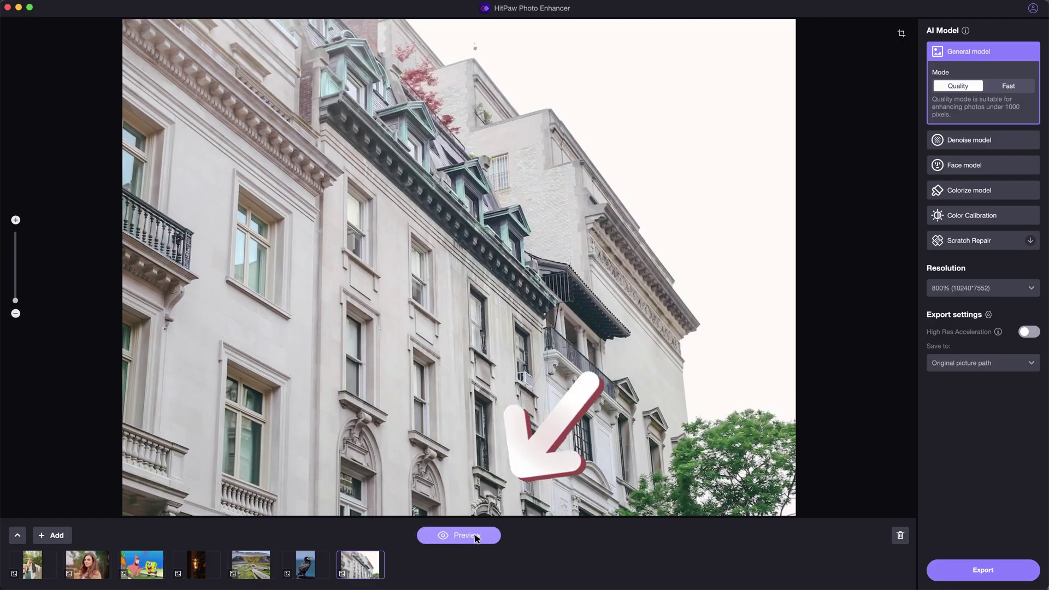
# Preview the enhanced building photo and zoom in and out on its before/after comparison
pyautogui.click(476, 538)
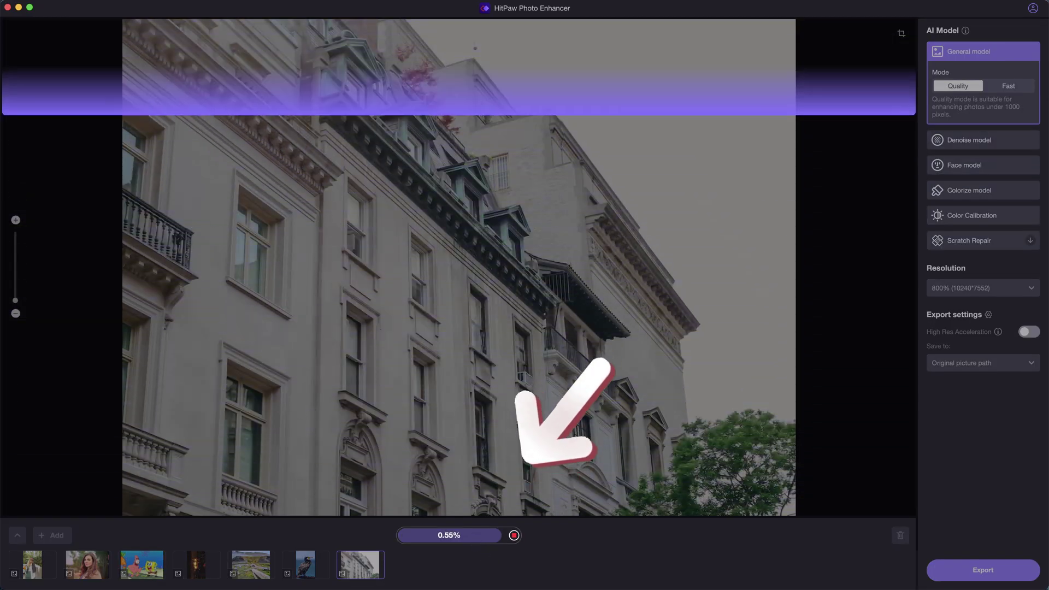
pyautogui.scroll(5, 641, 274)
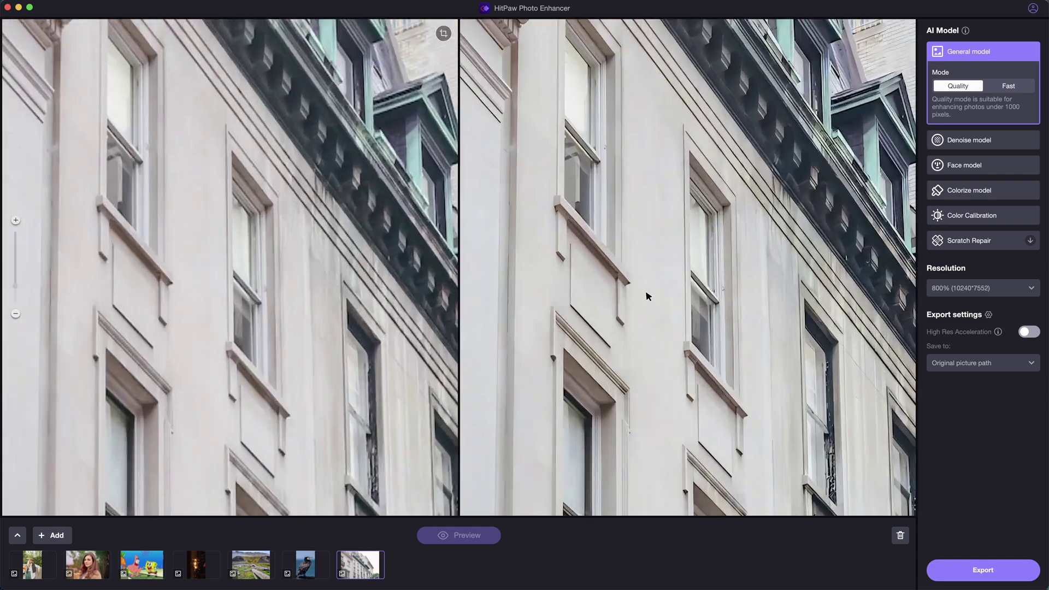
pyautogui.scroll(5, 701, 315)
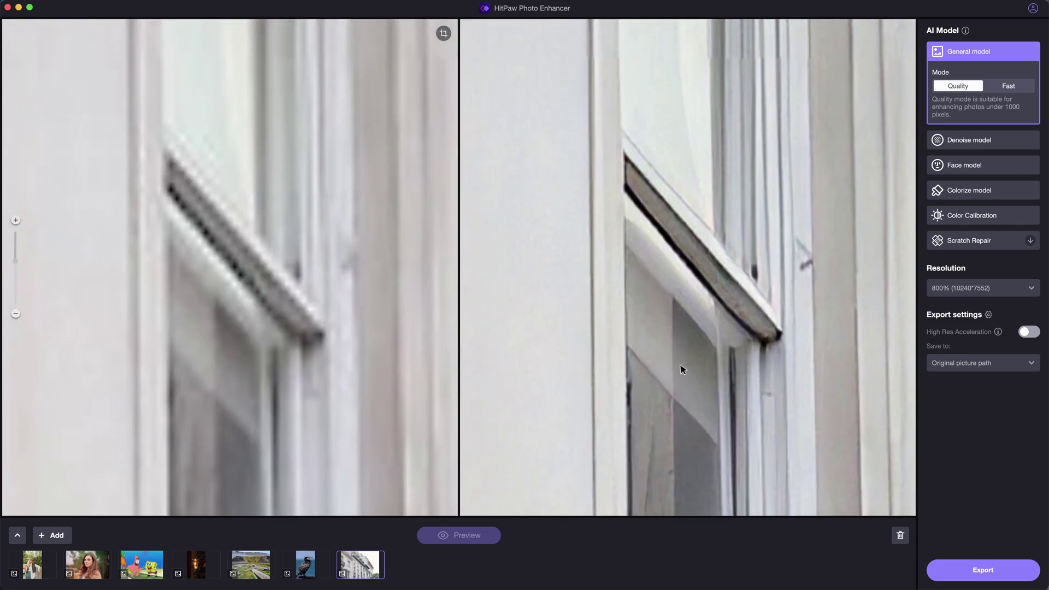
pyautogui.scroll(-10, 683, 369)
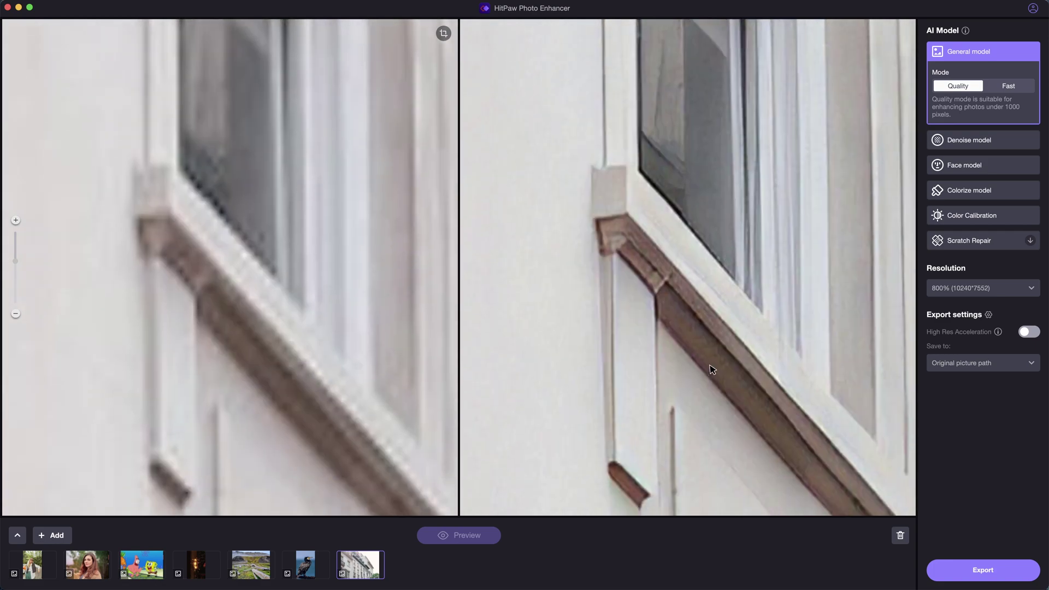
pyautogui.scroll(-15, 711, 370)
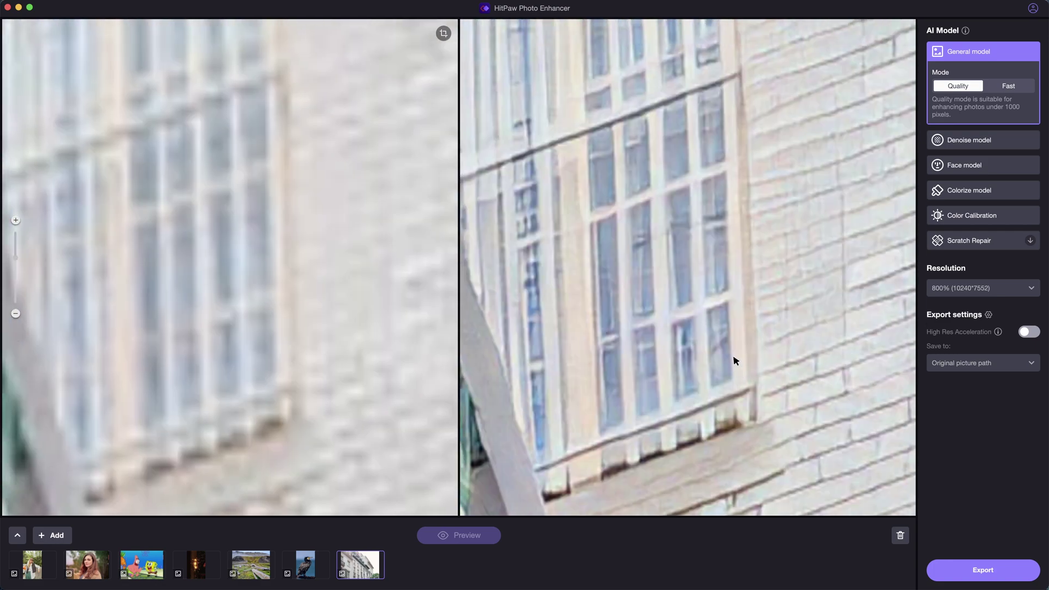
pyautogui.scroll(-10, 851, 307)
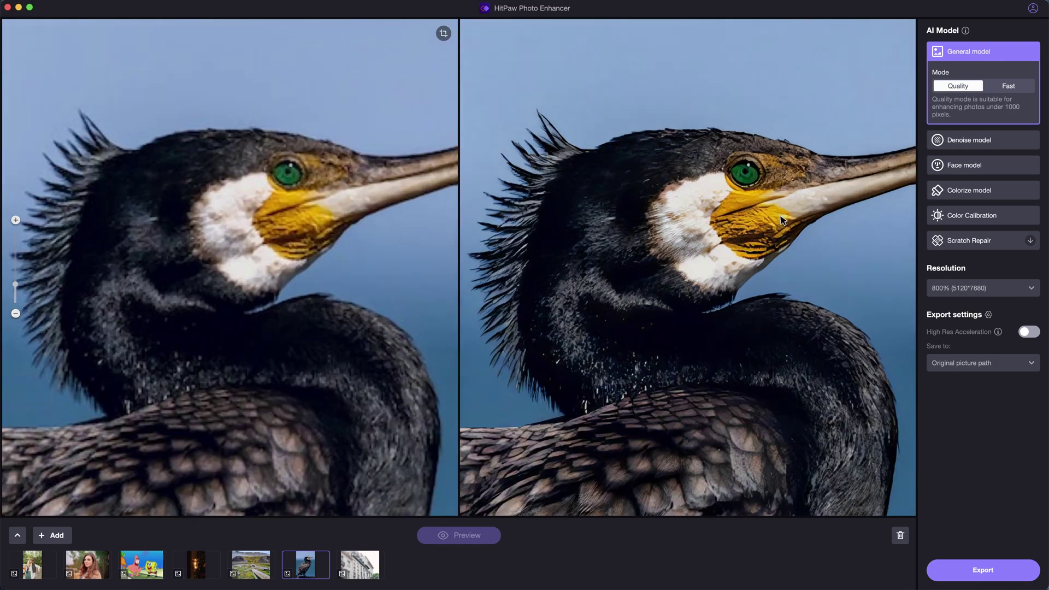
# Zoom and pan the before/after views across the cormorant's head and beak, then the cracked log bark
pyautogui.scroll(10, 716, 281)
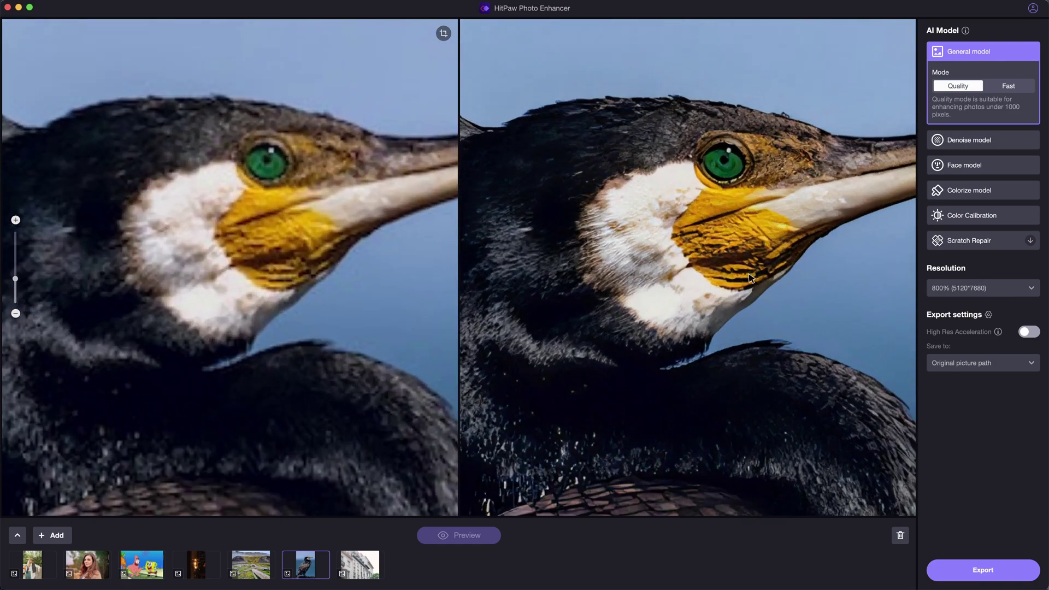
pyautogui.scroll(10, 712, 288)
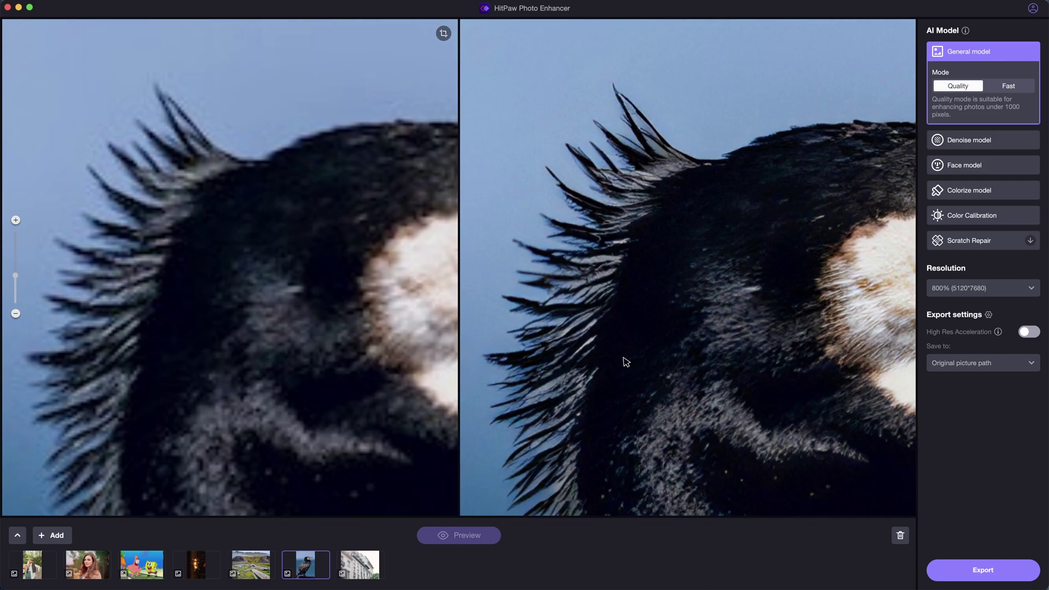
pyautogui.moveTo(626, 362); pyautogui.dragTo(720, 256)
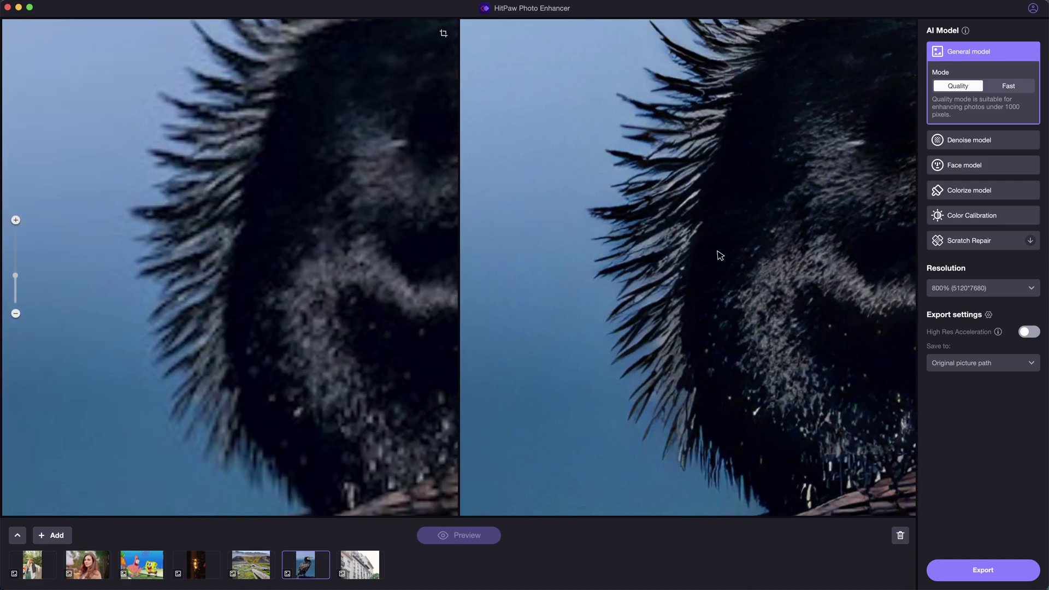
pyautogui.scroll(-5, 632, 367)
pyautogui.moveTo(632, 367); pyautogui.dragTo(560, 423)
pyautogui.scroll(6, 662, 347)
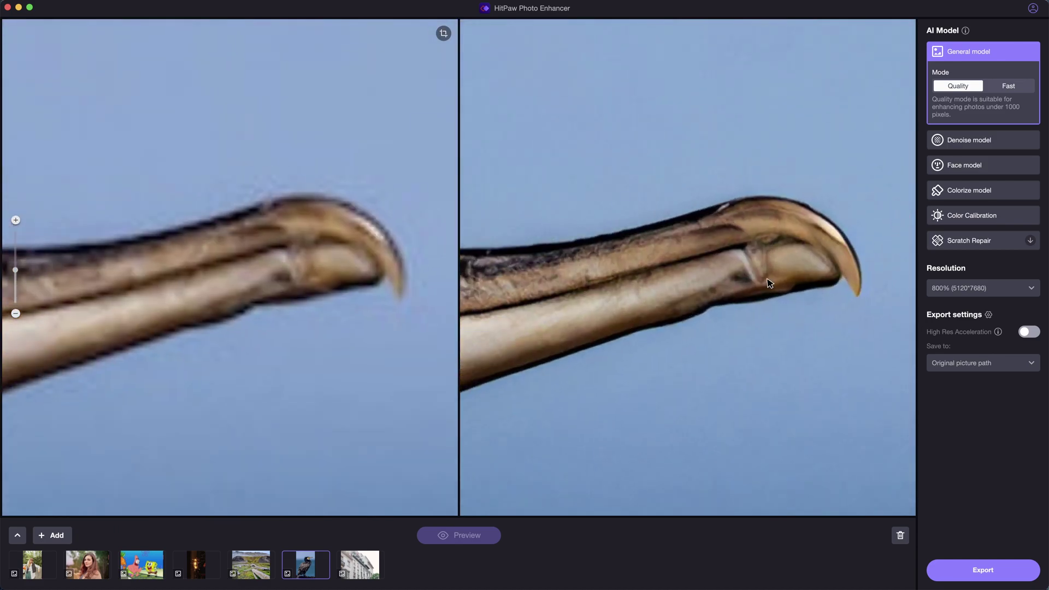
pyautogui.scroll(-8, 662, 348)
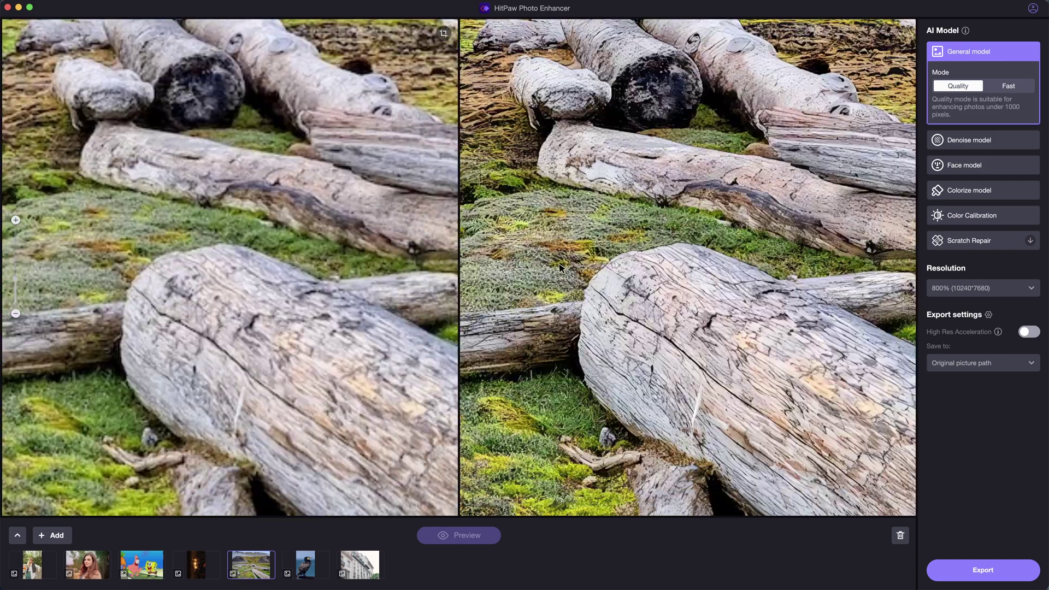
pyautogui.scroll(6, 559, 268)
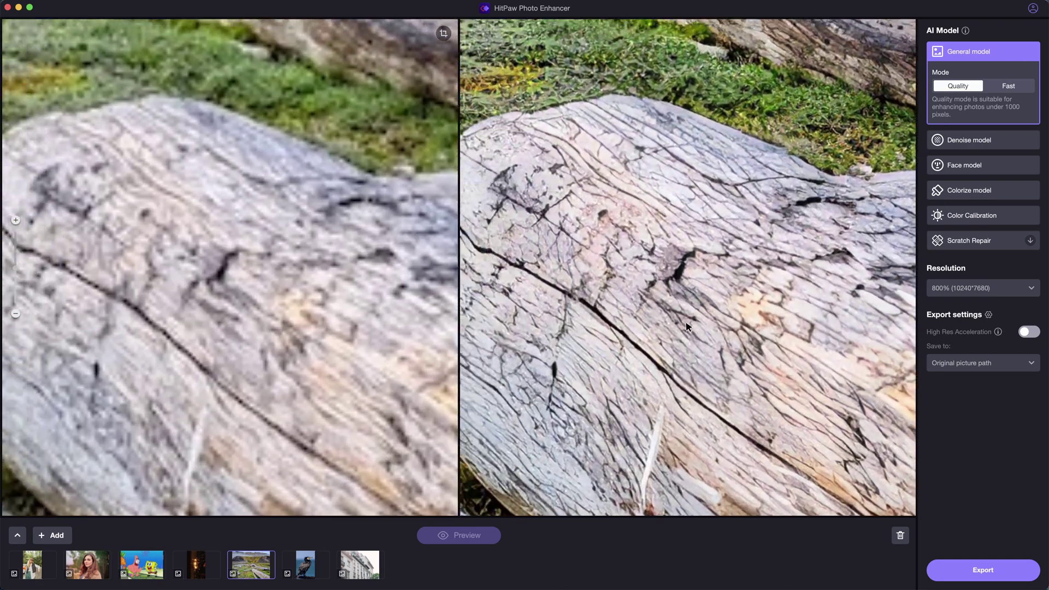
pyautogui.moveTo(687, 326); pyautogui.dragTo(725, 331)
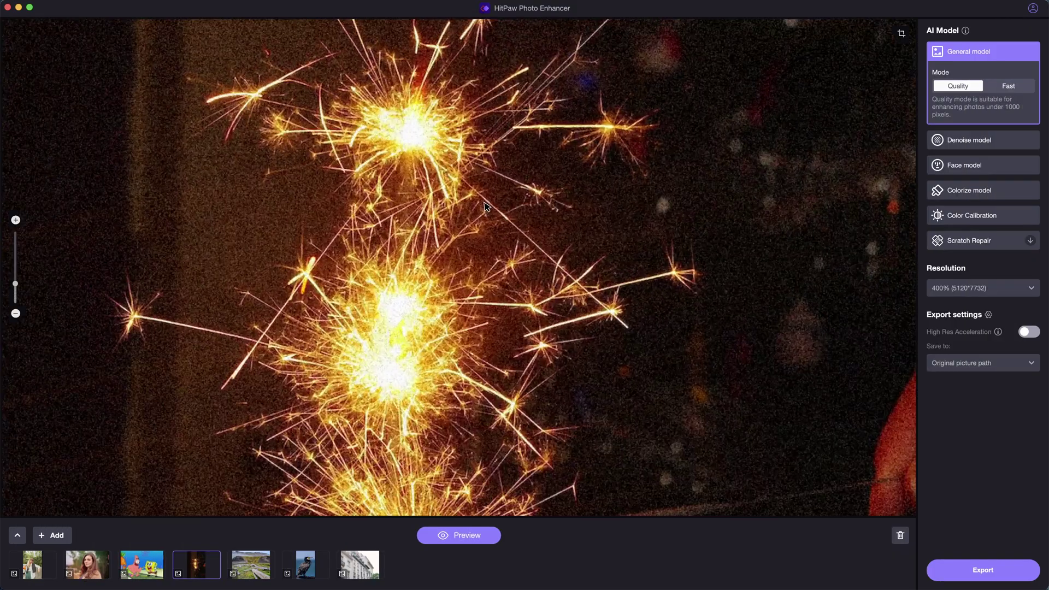
# Apply the Denoise model to the sparkler photo at 800% and preview the cleaned result
pyautogui.moveTo(380, 205); pyautogui.dragTo(423, 277)
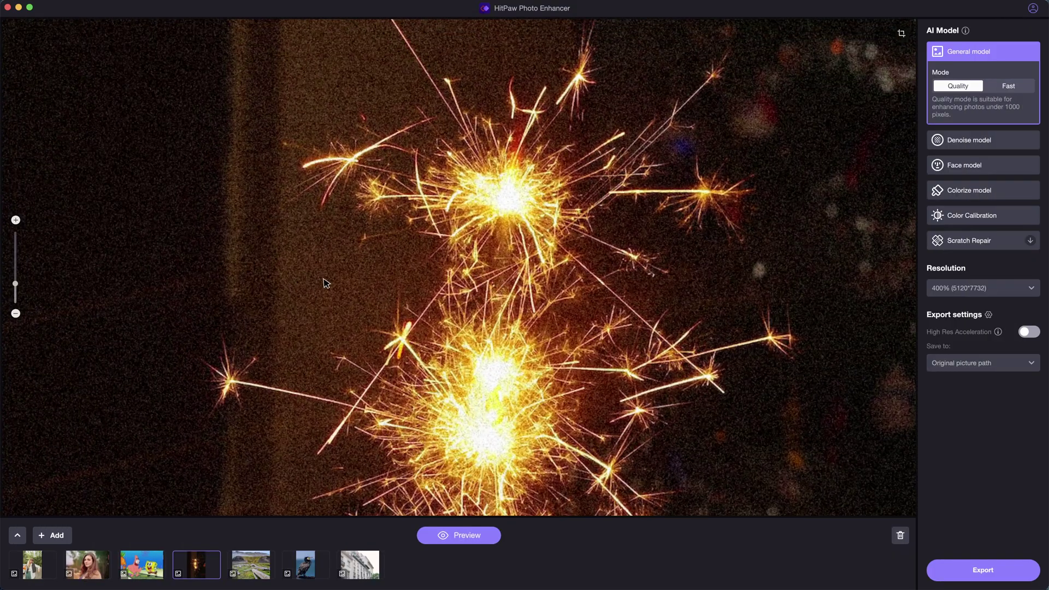
pyautogui.hscroll(5, 629, 284)
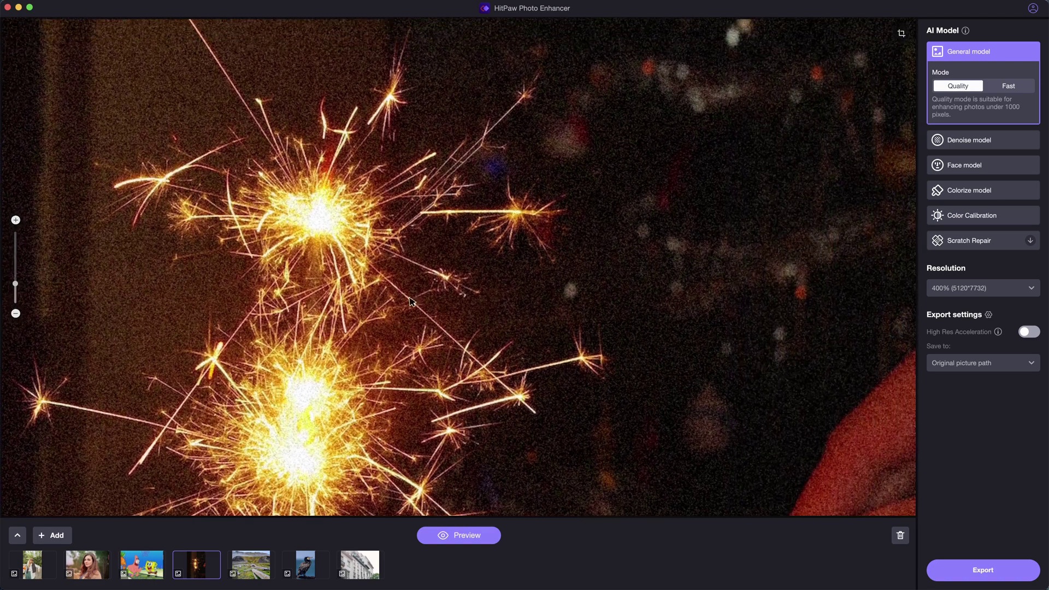
pyautogui.click(960, 140)
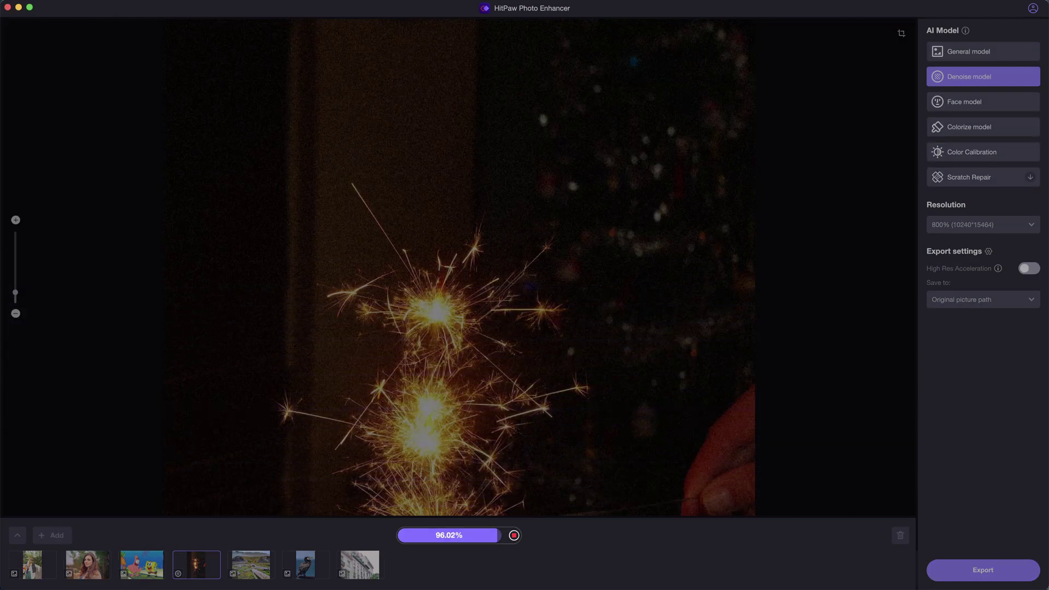
pyautogui.click(469, 535)
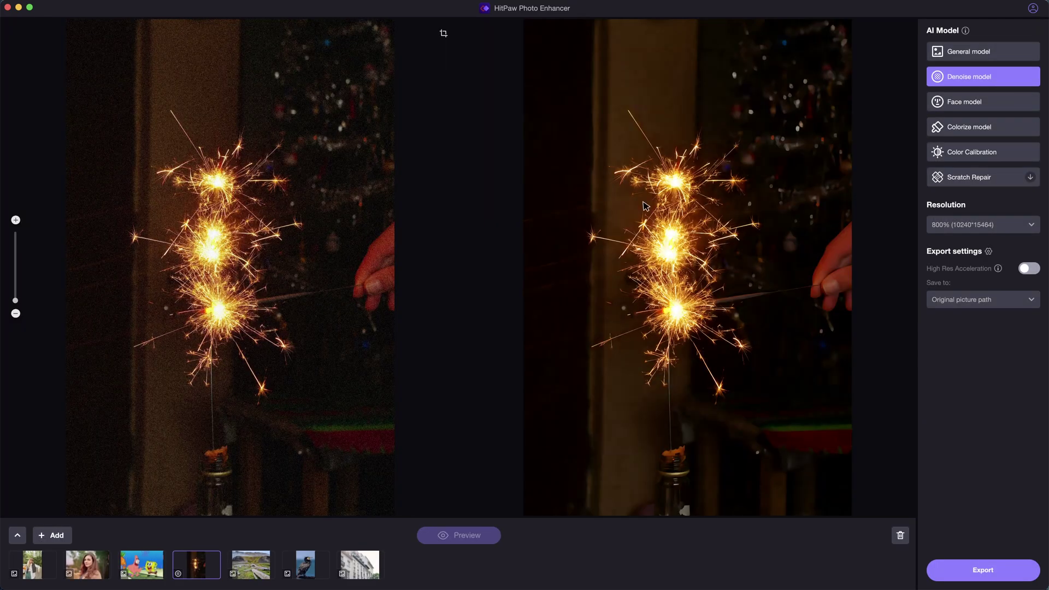
pyautogui.scroll(5, 645, 206)
pyautogui.scroll(5, 668, 157)
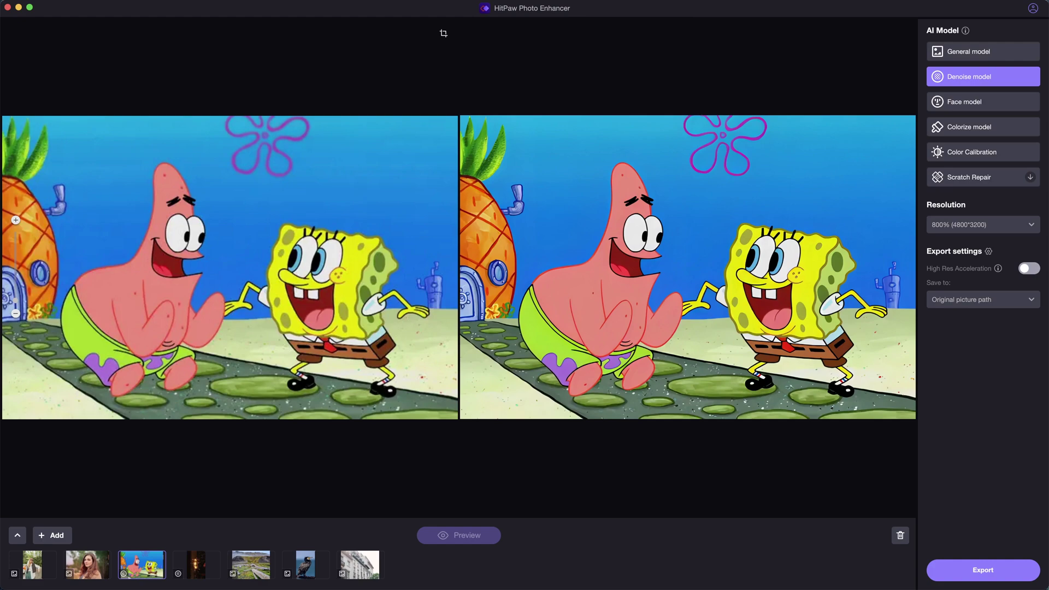
# Zoom into the cartoon comparison and pan from the eyebrows over to the yellow arm
pyautogui.scroll(3, 582, 296)
pyautogui.scroll(5, 582, 296)
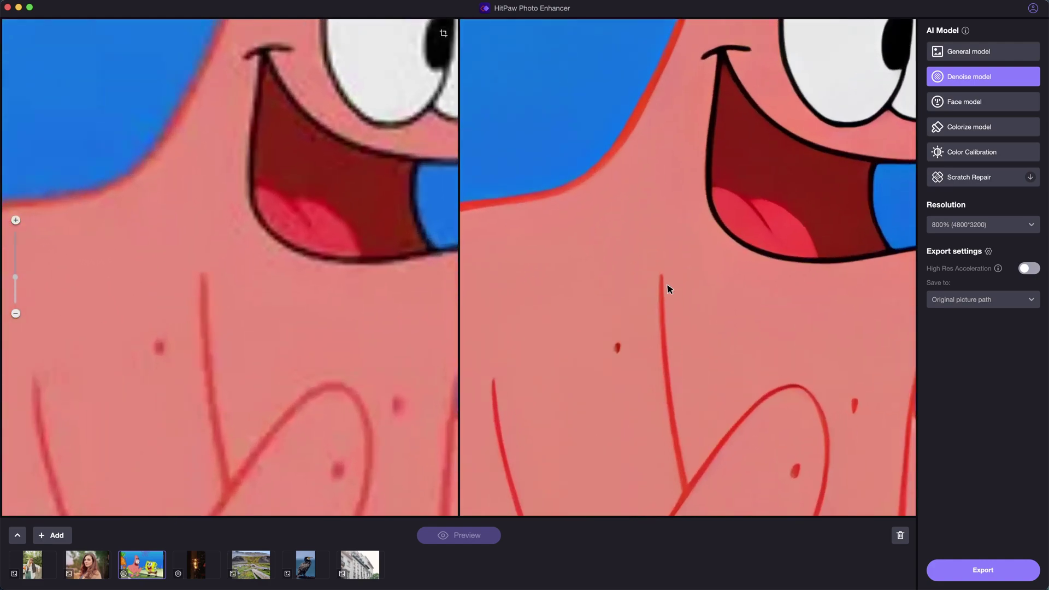
pyautogui.scroll(-2, 477, 407)
pyautogui.scroll(2, 478, 407)
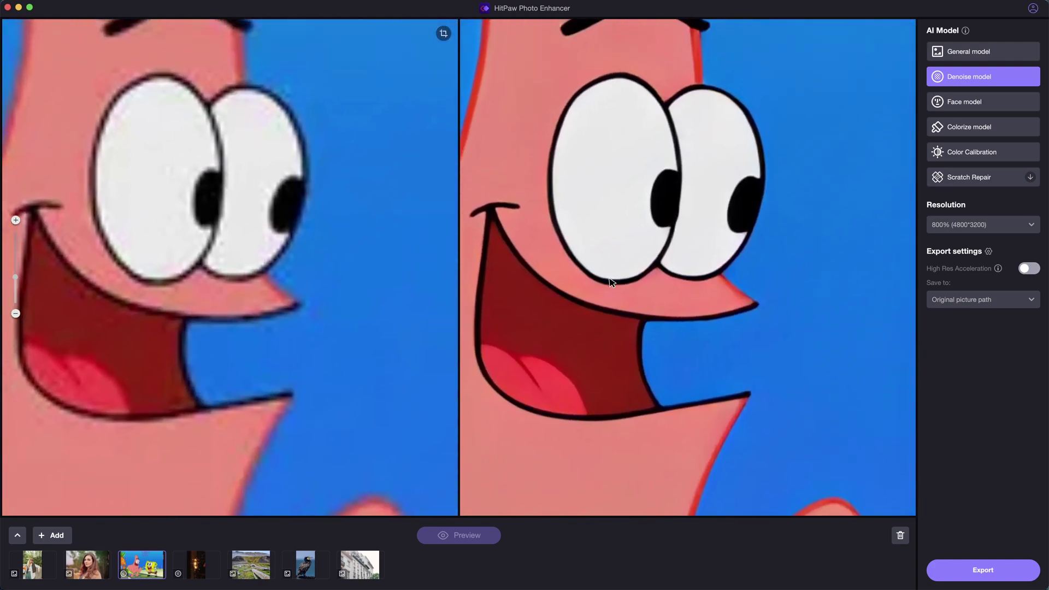
pyautogui.moveTo(610, 281); pyautogui.dragTo(681, 339)
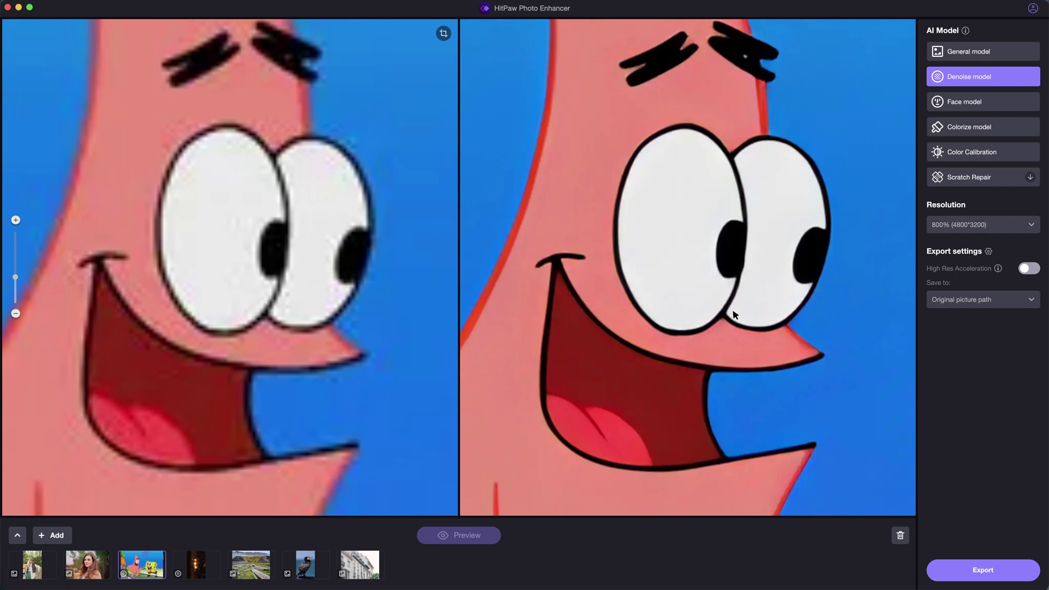
pyautogui.moveTo(819, 388); pyautogui.dragTo(658, 263)
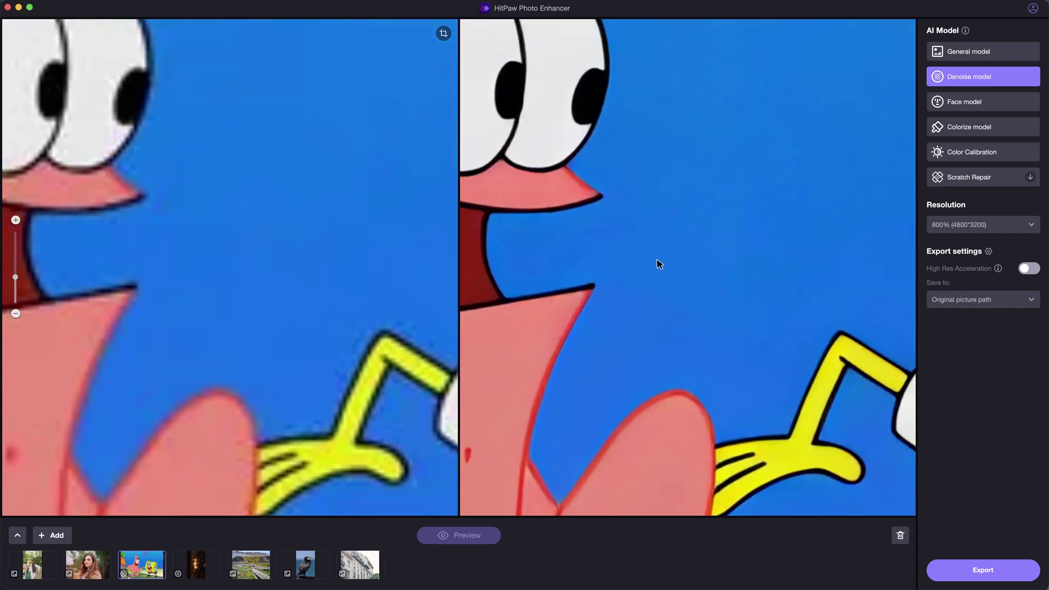
pyautogui.moveTo(868, 400); pyautogui.dragTo(695, 310)
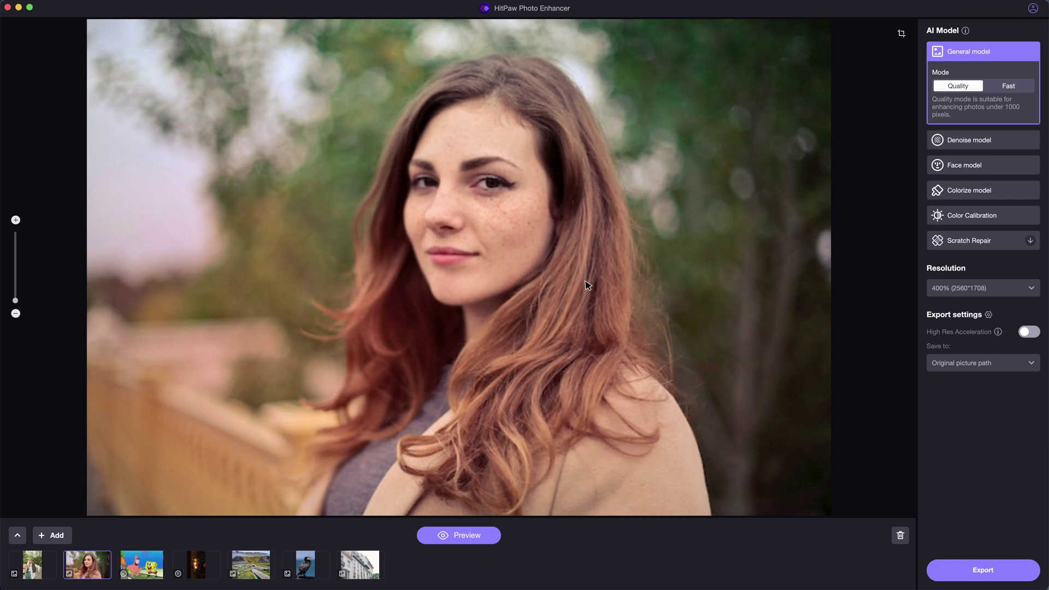
# Apply the Face model to the portrait, confirm the faces, and choose Soft mode over Sharp
pyautogui.scroll(5, 587, 284)
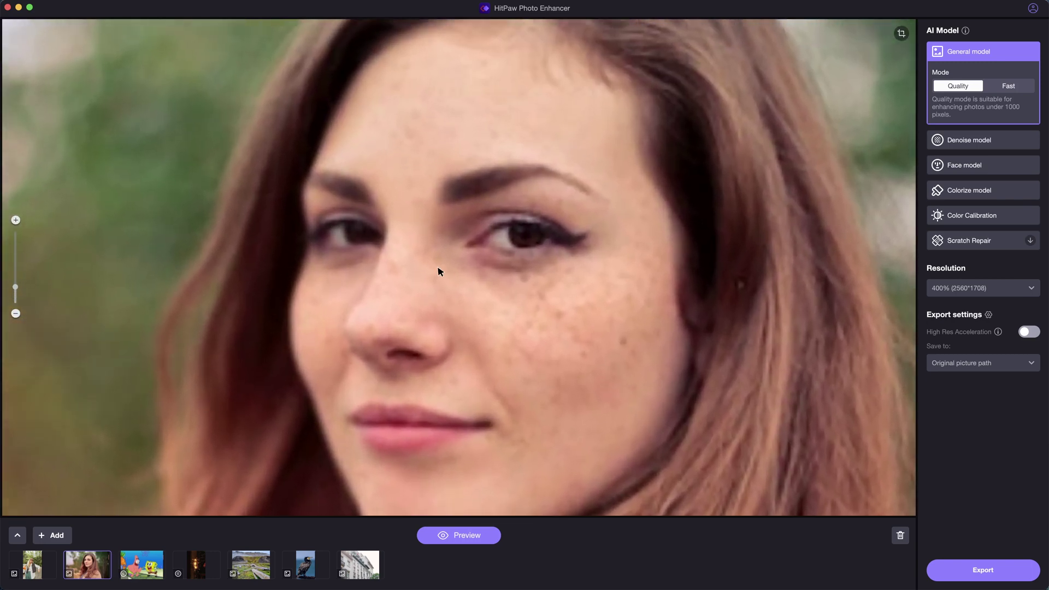
pyautogui.scroll(1, 439, 272)
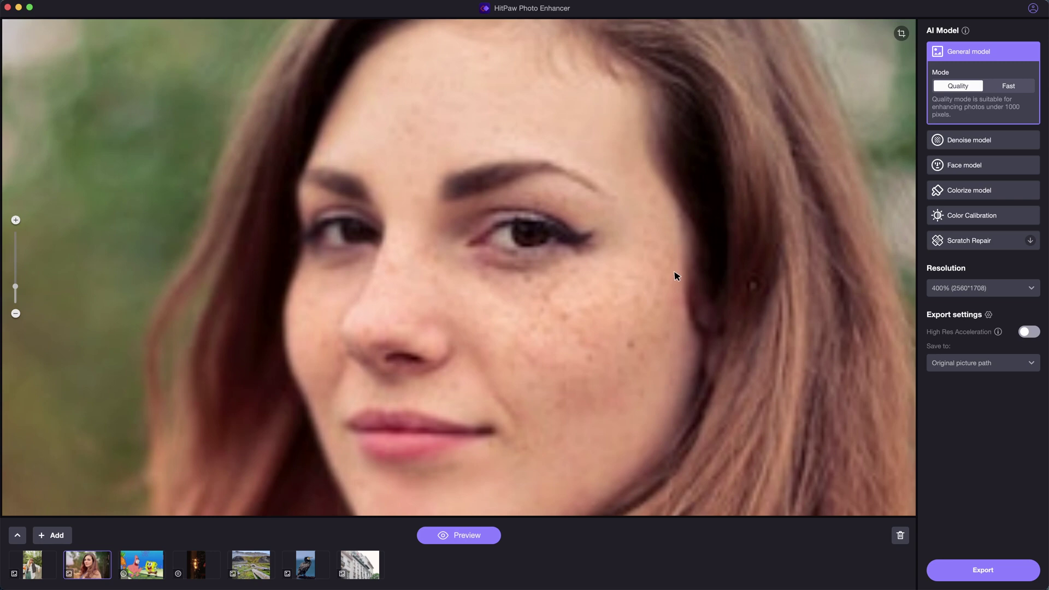
pyautogui.scroll(-5, 728, 280)
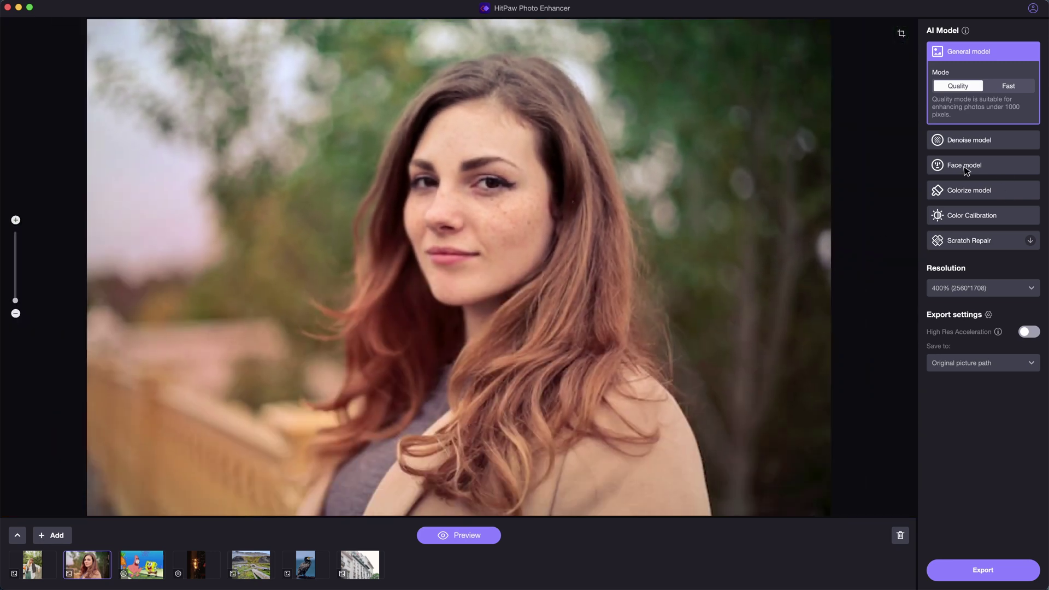
pyautogui.click(965, 171)
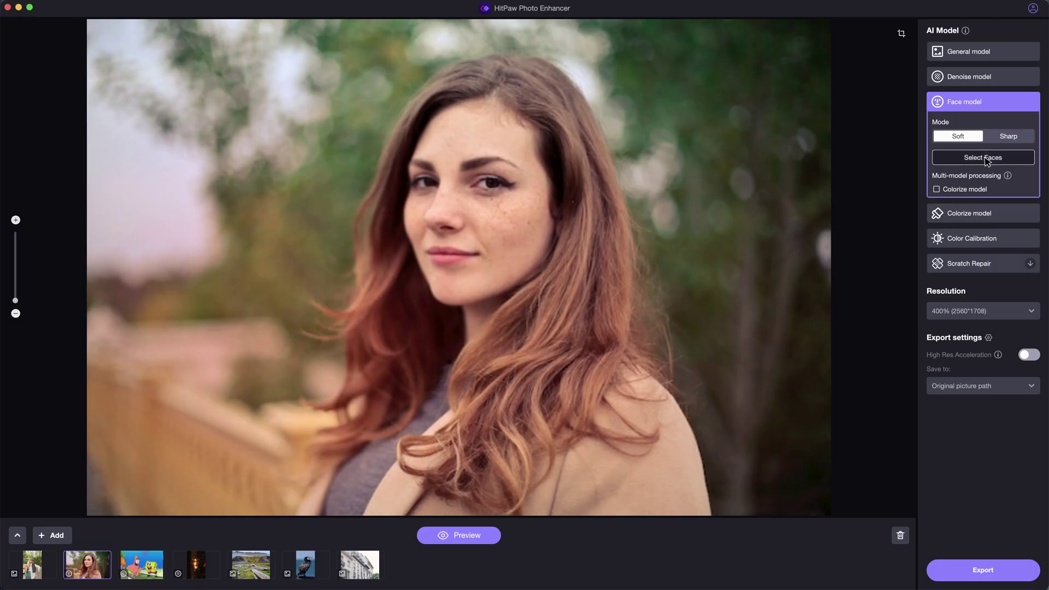
pyautogui.click(936, 266)
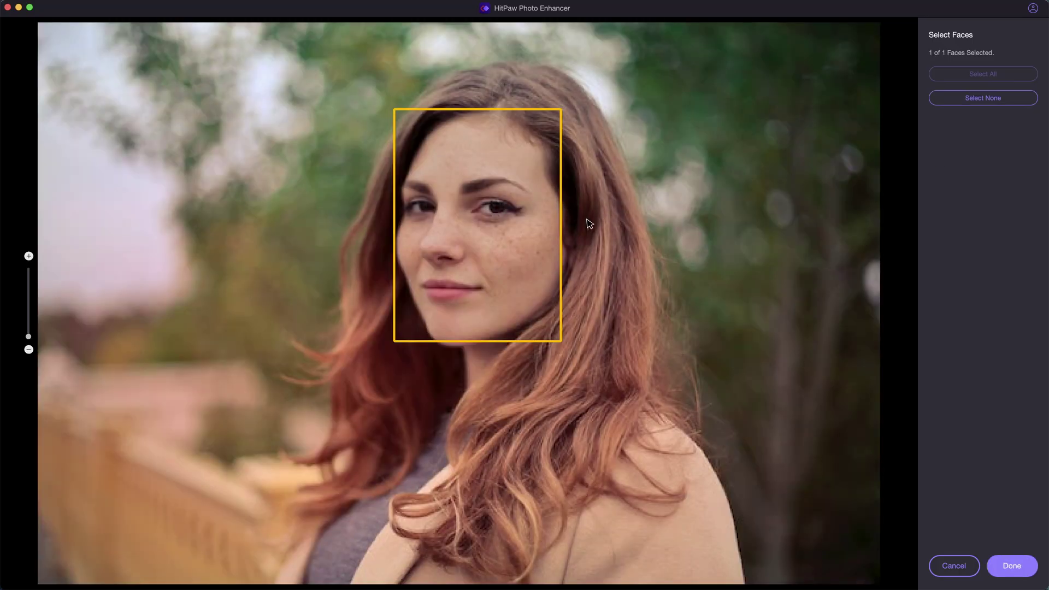
pyautogui.press('Return')
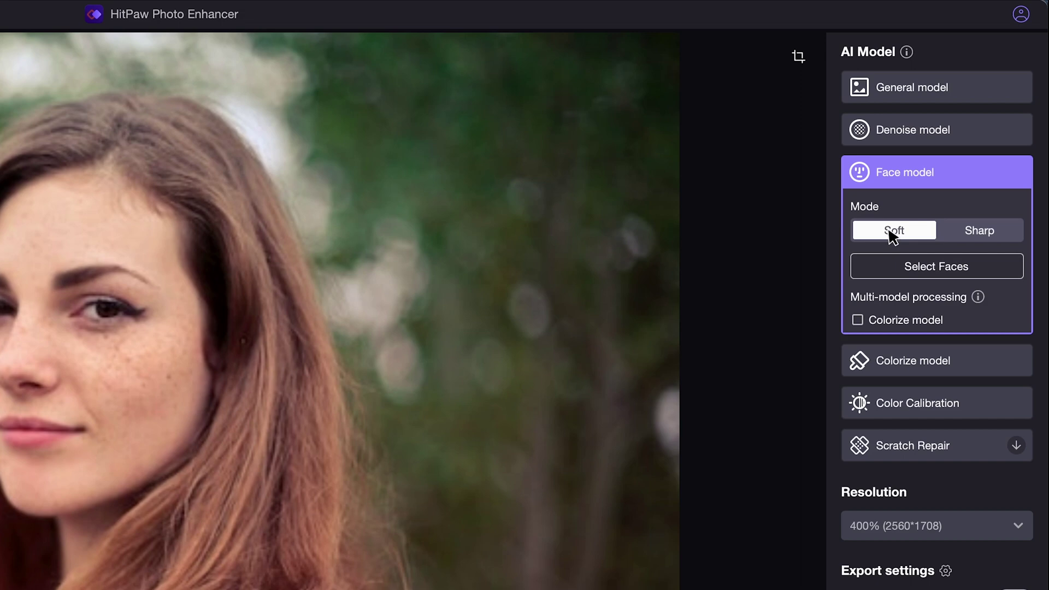
pyautogui.click(988, 234)
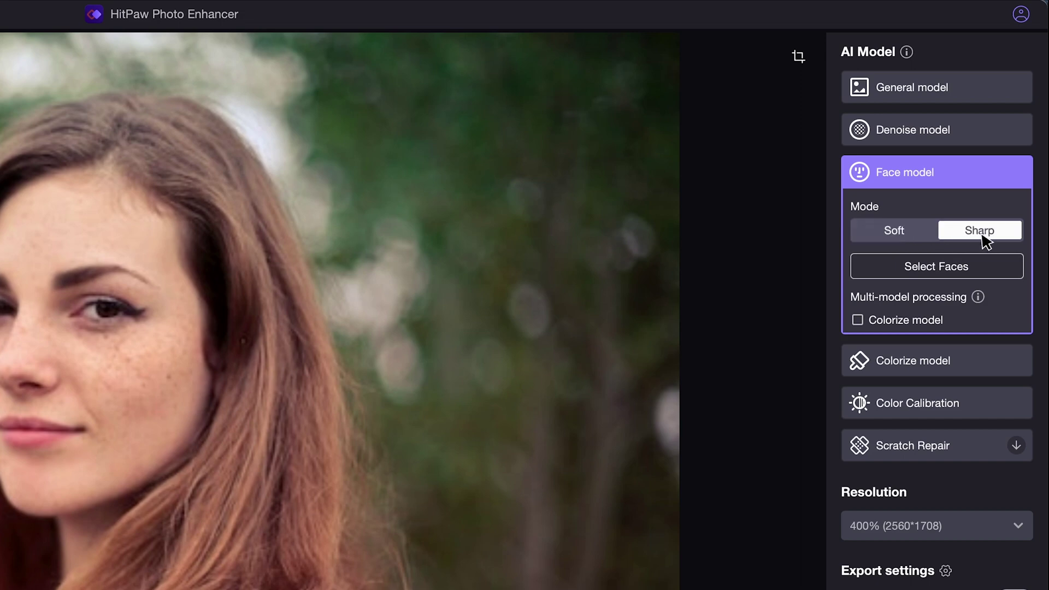
pyautogui.click(891, 232)
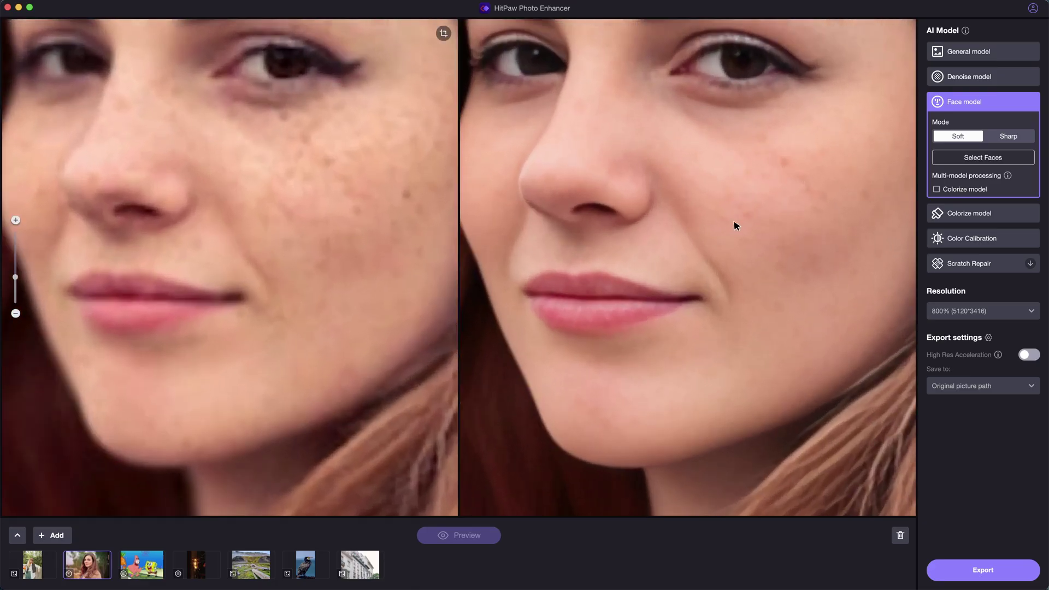
# Zoom and pan the Face-model close-up across the eyes, nose, lips, hair and jaw
pyautogui.moveTo(735, 226); pyautogui.dragTo(750, 282)
pyautogui.scroll(5, 552, 250)
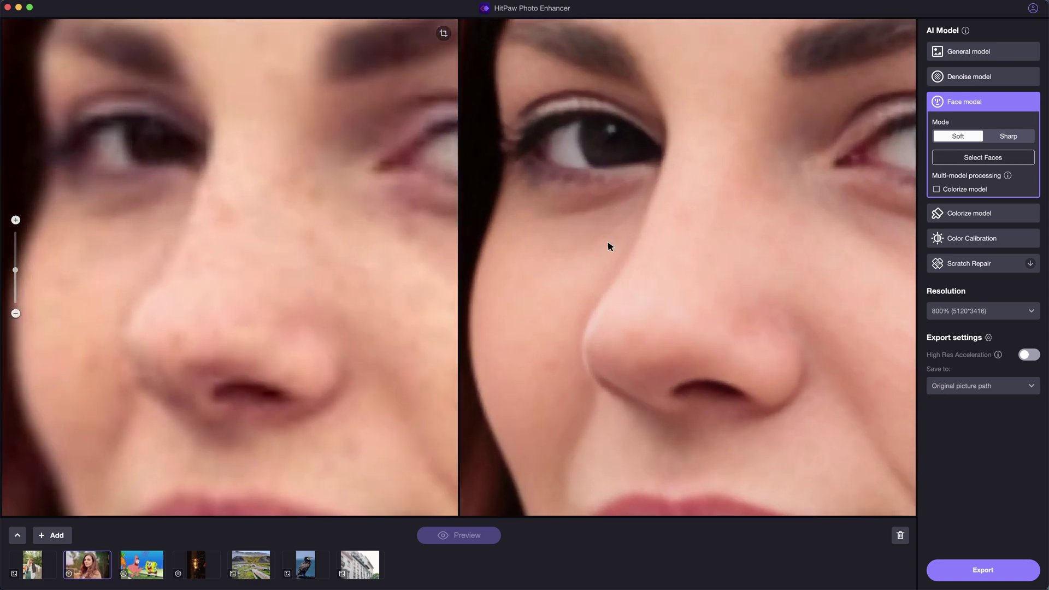
pyautogui.scroll(-6, 626, 313)
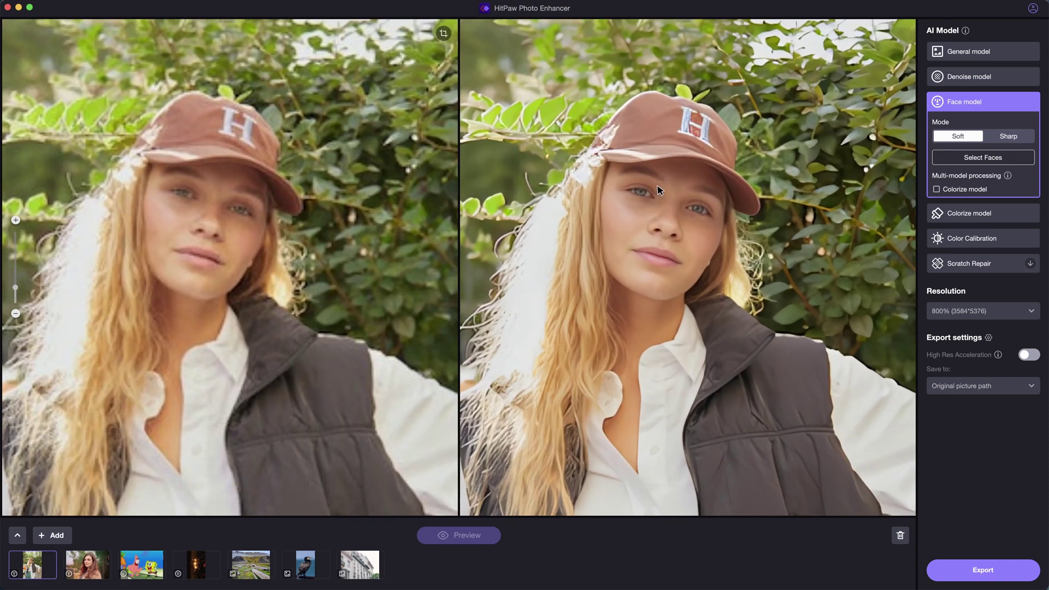
pyautogui.scroll(6, 660, 192)
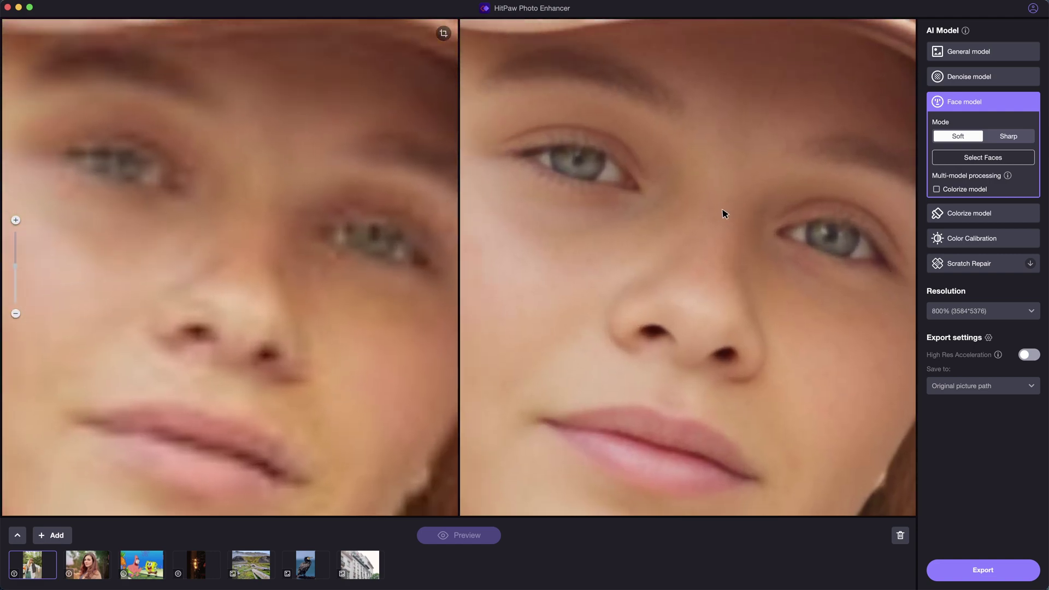
pyautogui.moveTo(725, 214); pyautogui.dragTo(730, 189)
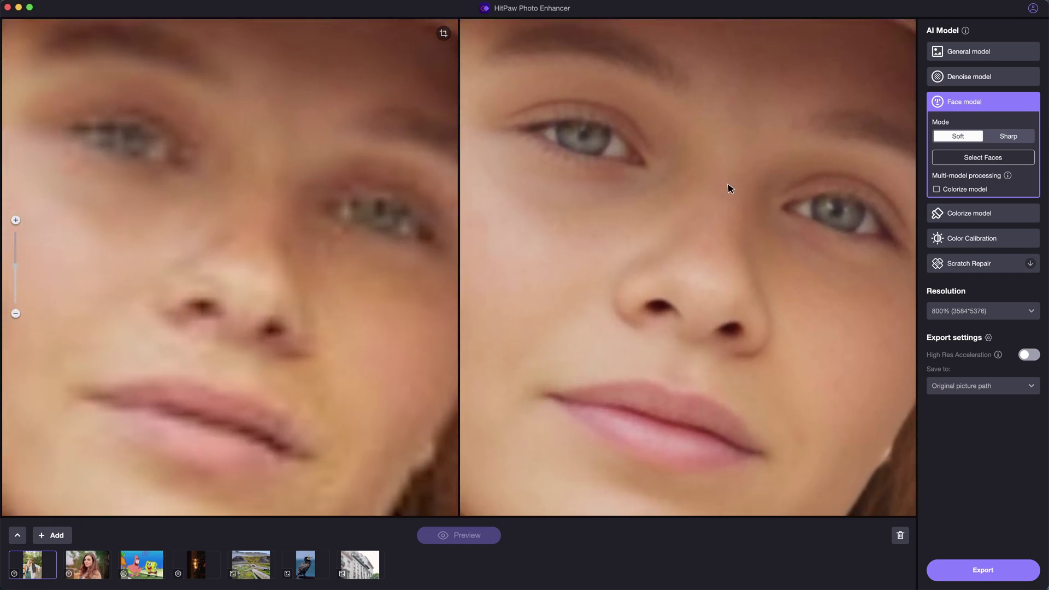
pyautogui.moveTo(758, 354); pyautogui.dragTo(664, 279)
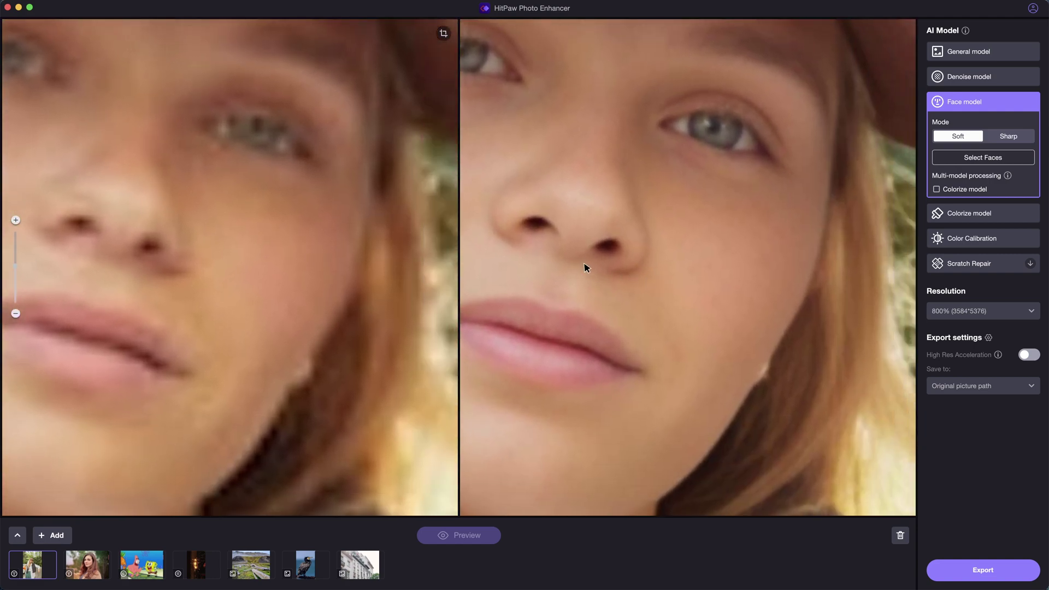
pyautogui.moveTo(584, 267); pyautogui.dragTo(702, 258)
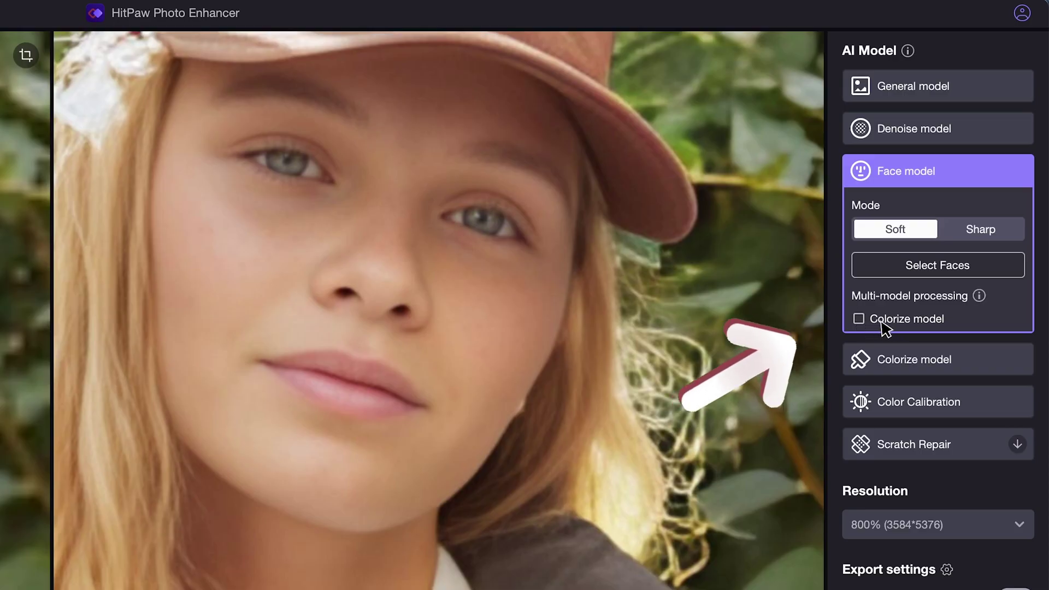
pyautogui.click(859, 320)
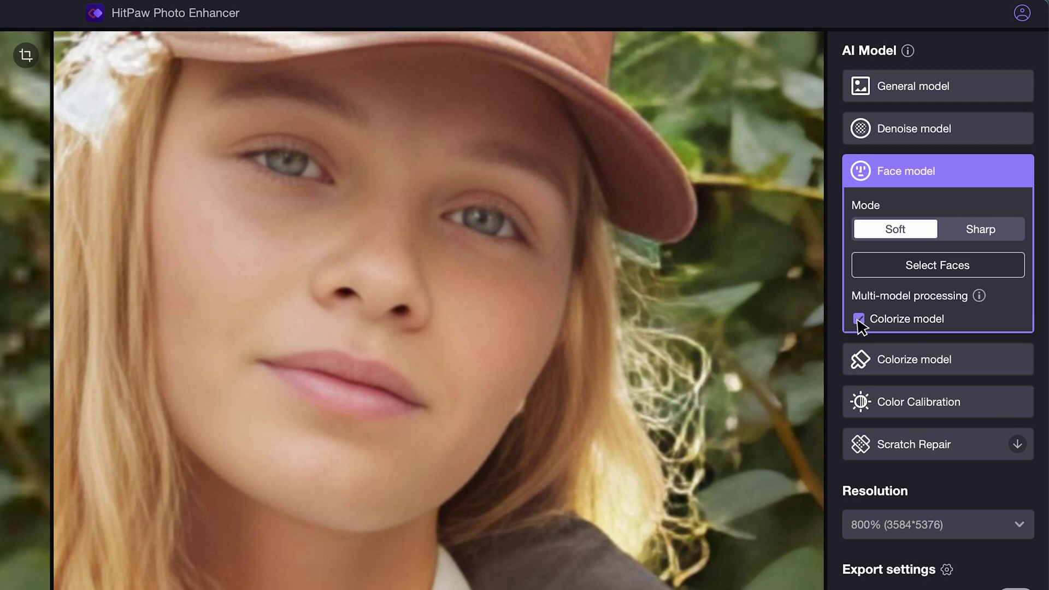
pyautogui.click(859, 319)
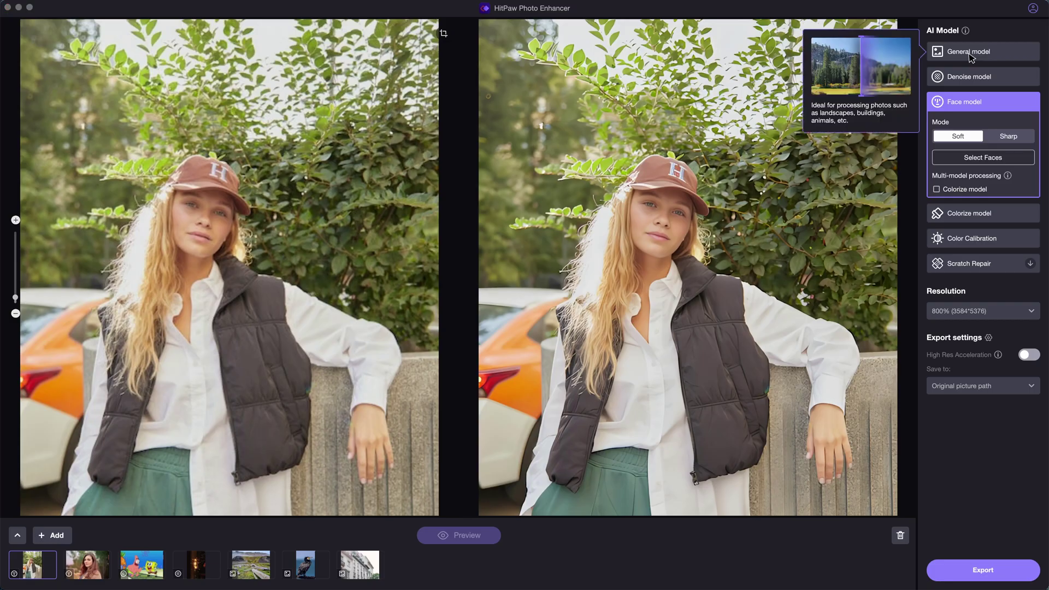
pyautogui.click(923, 86)
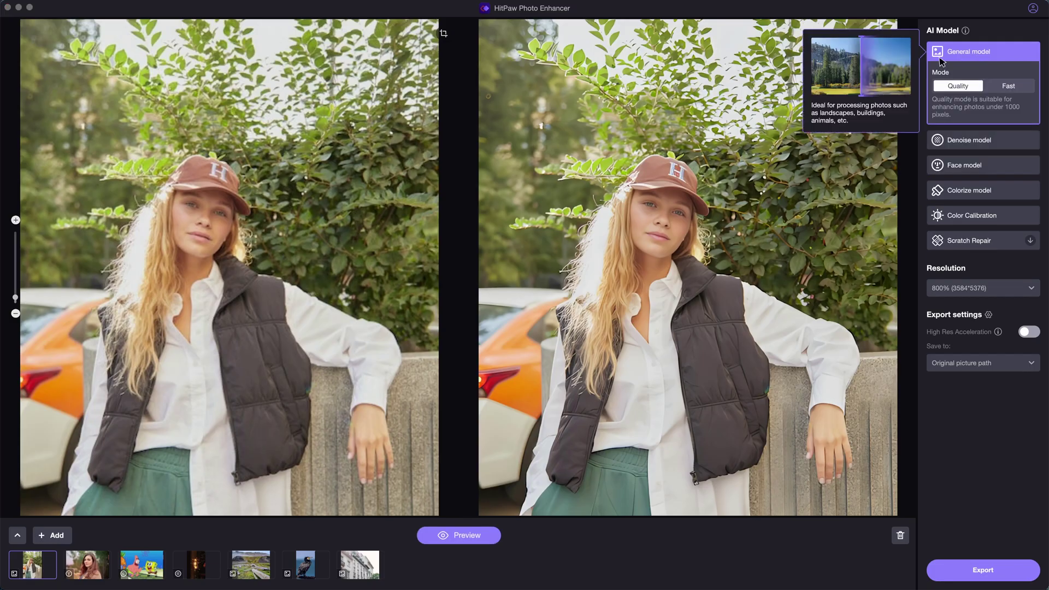
pyautogui.click(967, 143)
pyautogui.click(958, 103)
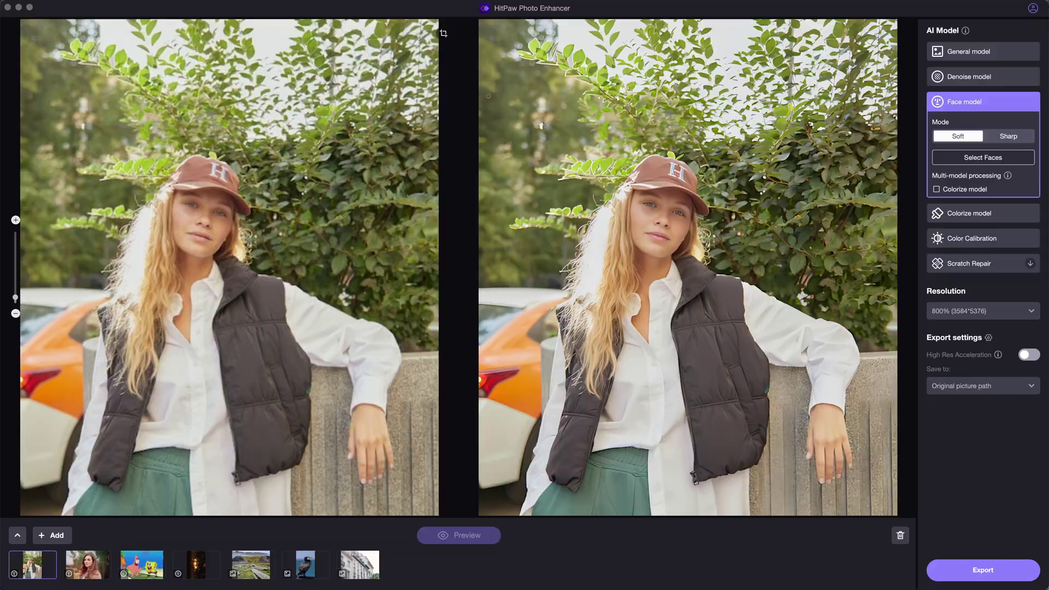
# Apply the sparkler photo's Denoise settings to every image in the batch
pyautogui.click(199, 565)
pyautogui.rightClick(191, 565)
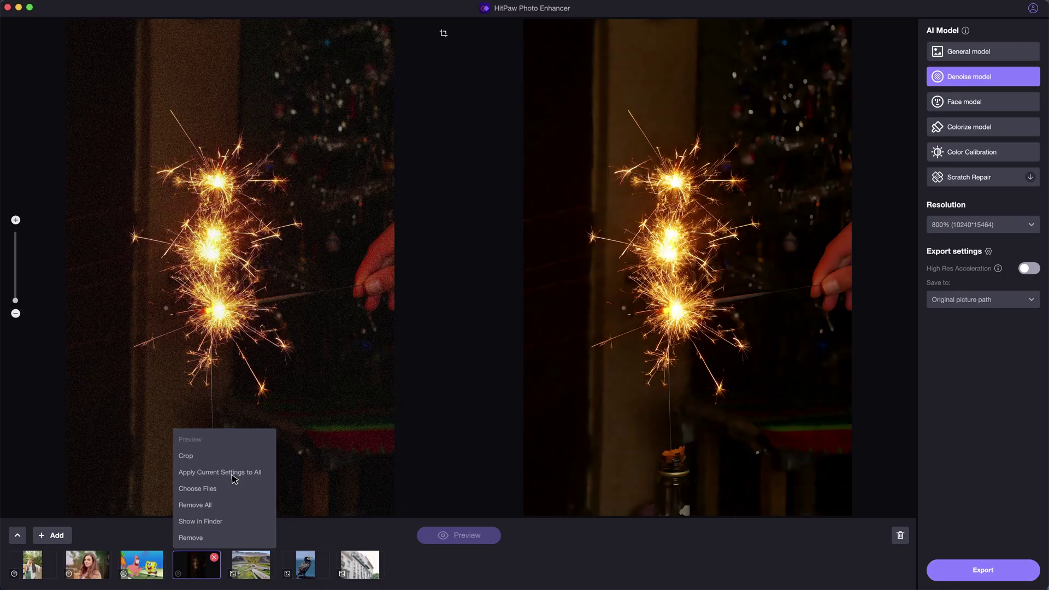
pyautogui.click(421, 377)
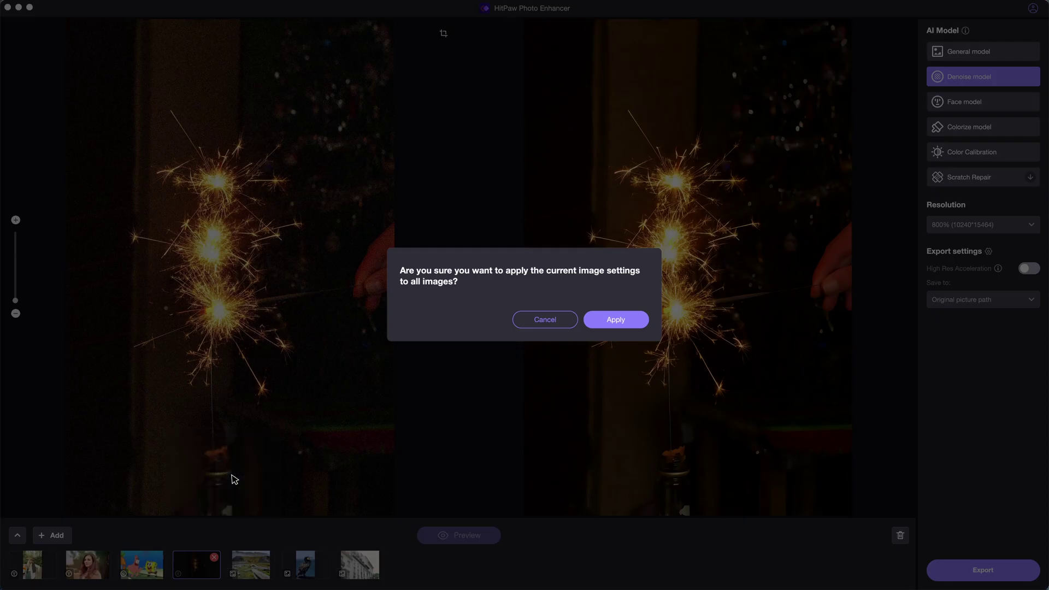
pyautogui.click(606, 323)
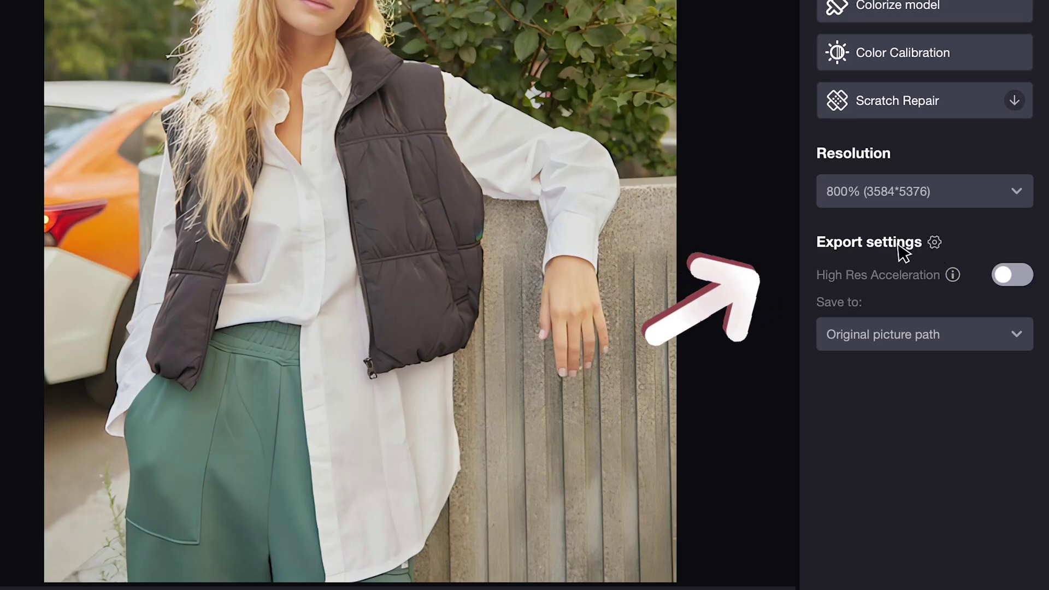
pyautogui.click(934, 242)
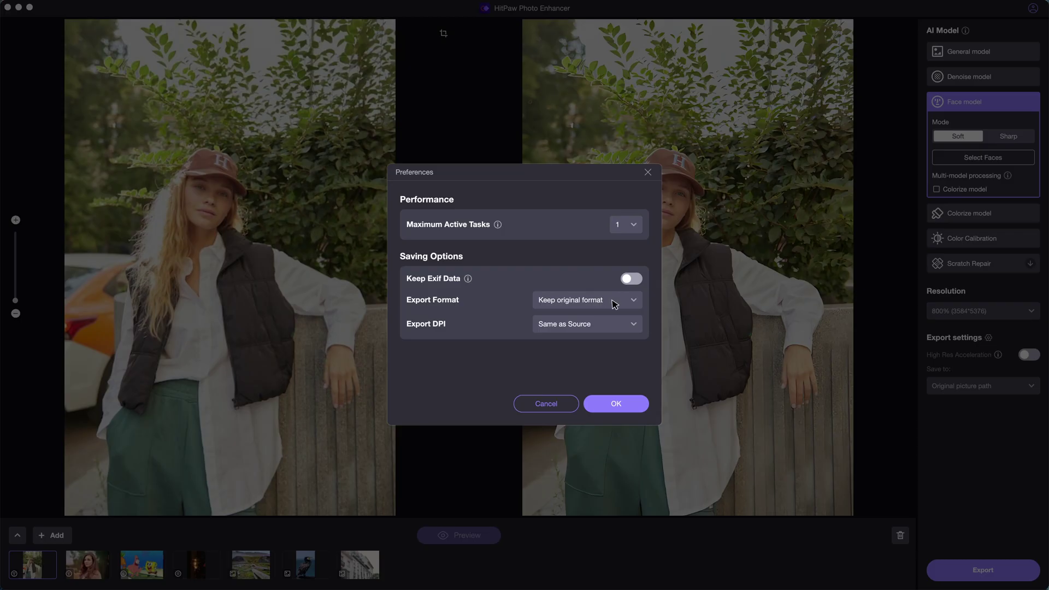
pyautogui.click(614, 304)
pyautogui.click(591, 301)
pyautogui.click(586, 325)
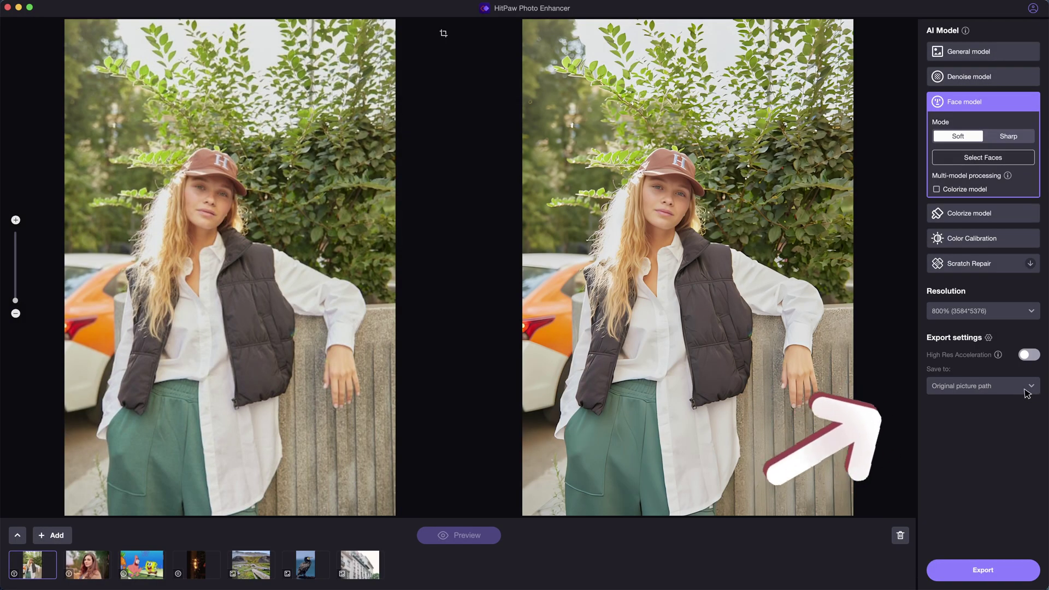
# Export all seven enhanced photos and view the Completed(7) results list
pyautogui.click(1000, 575)
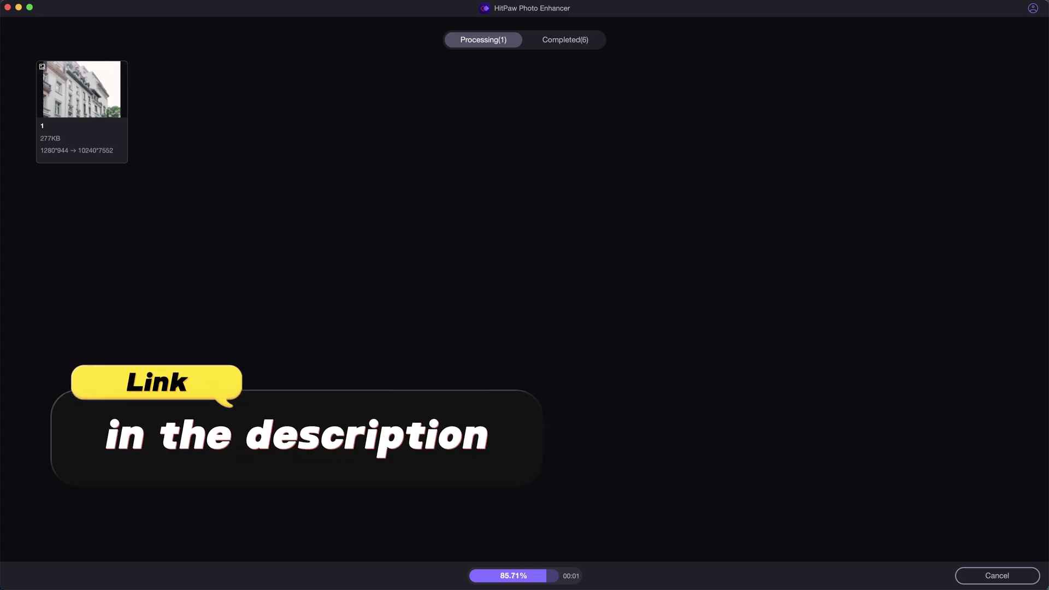
pyautogui.click(581, 40)
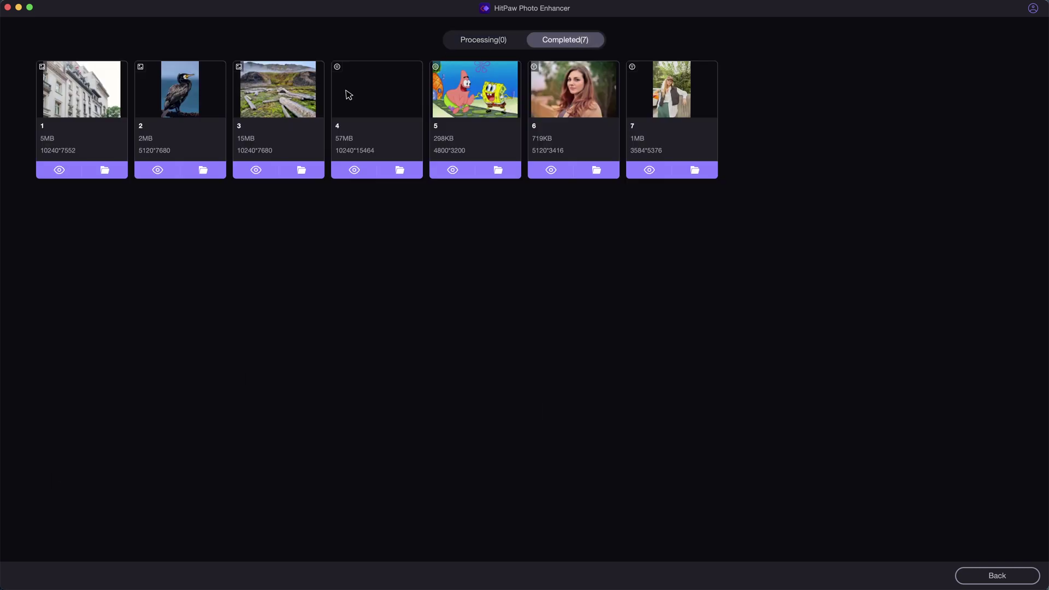
# Compare the building photo's original and enhanced cornice up close, then return to the results list
pyautogui.click(59, 170)
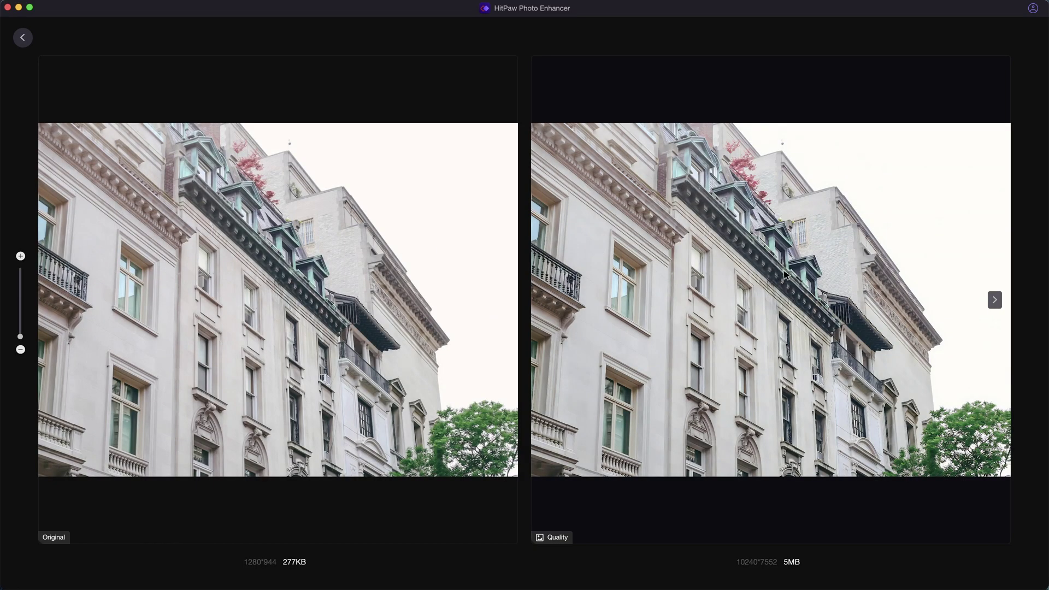
pyautogui.scroll(5, 785, 275)
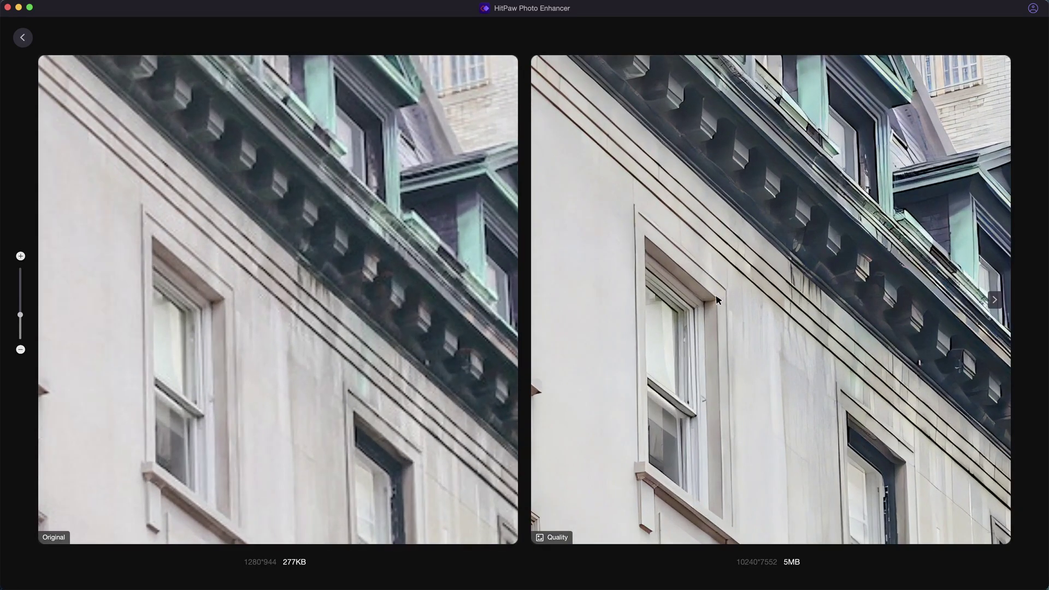
pyautogui.scroll(5, 717, 300)
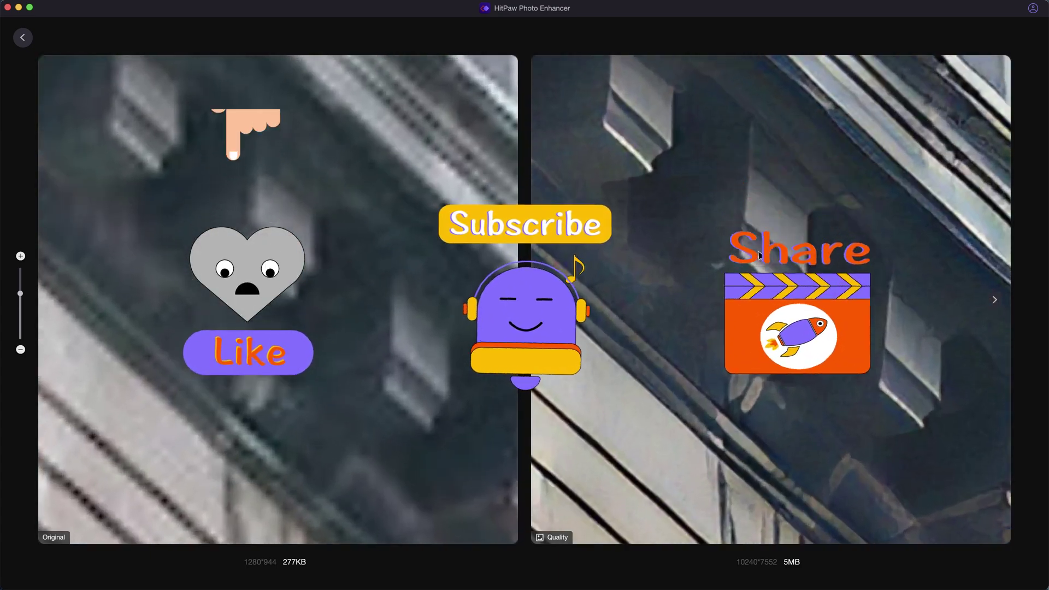
pyautogui.moveTo(760, 255); pyautogui.dragTo(747, 313)
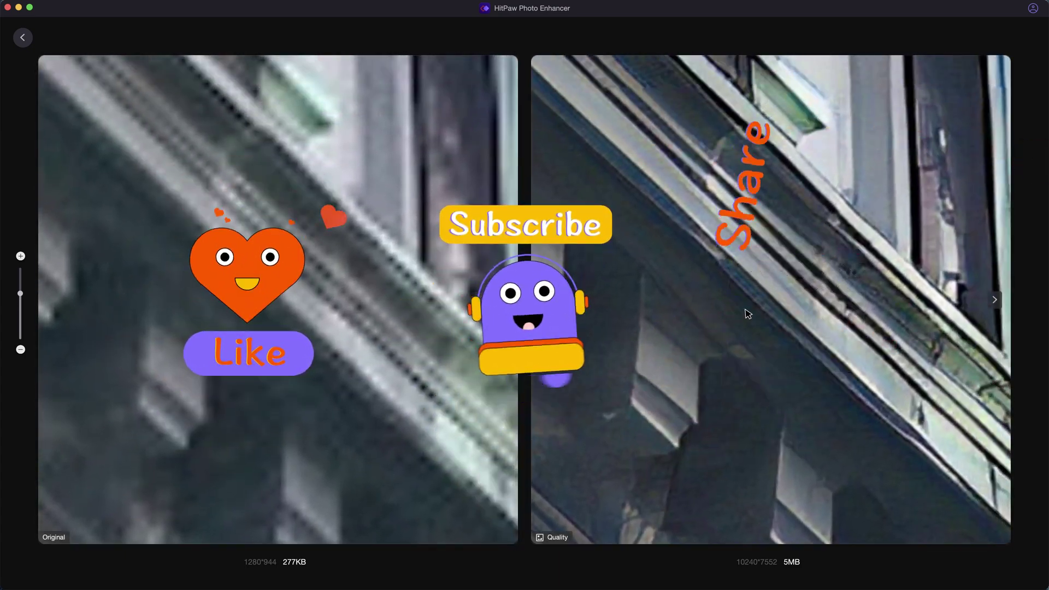
pyautogui.scroll(-3, 746, 312)
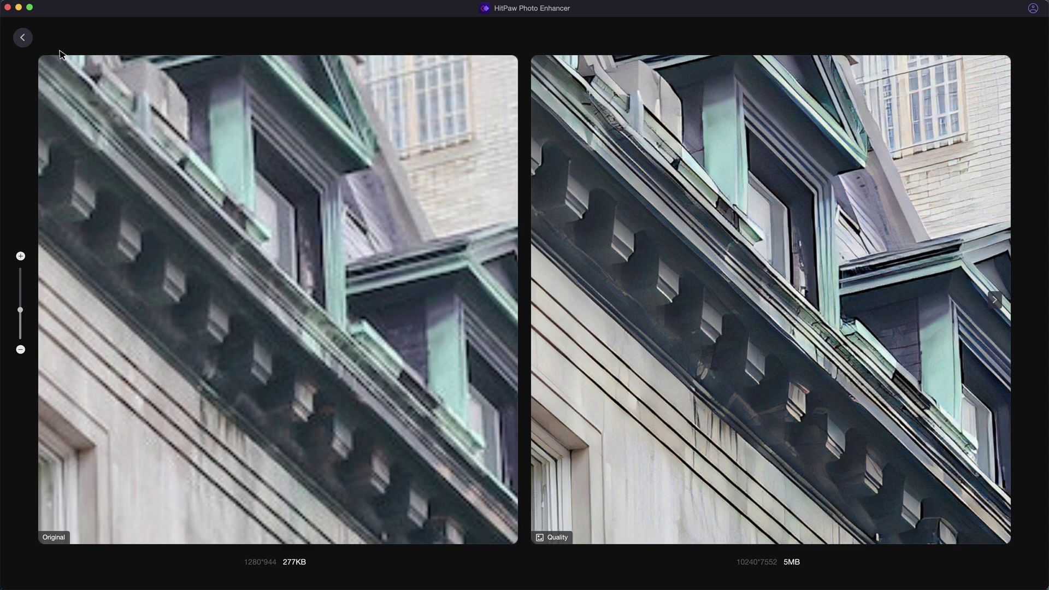
pyautogui.click(24, 38)
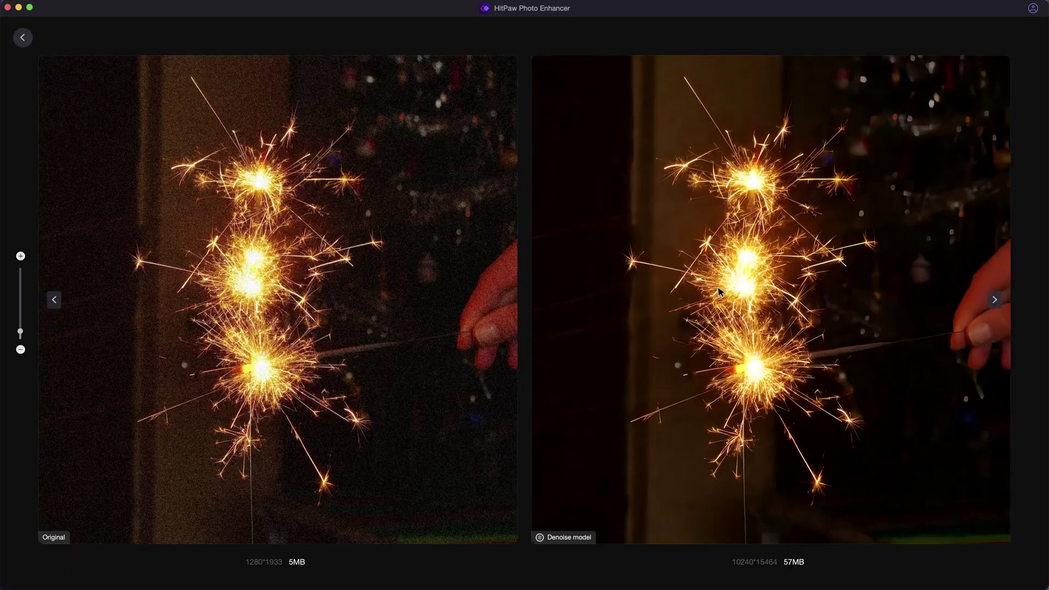